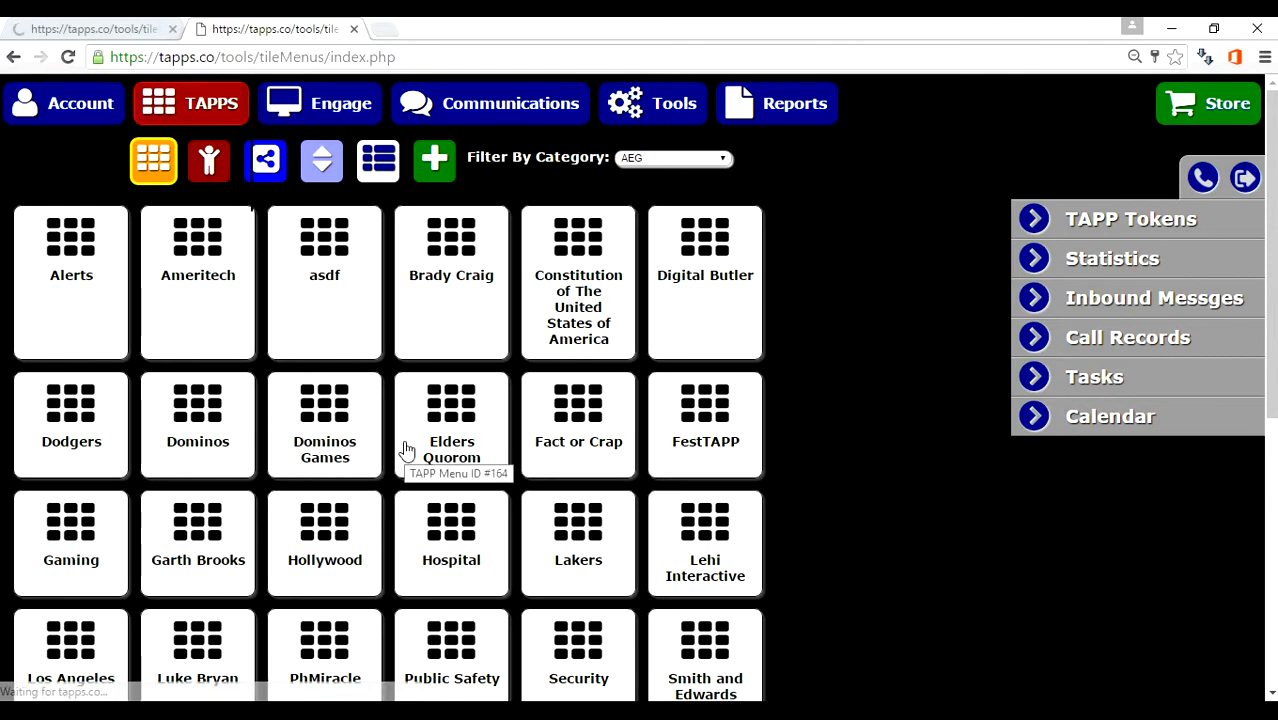
Examine the new TAPPS form, including its opt-in status choices, category list and new-category form, and leave without saving
click(435, 171)
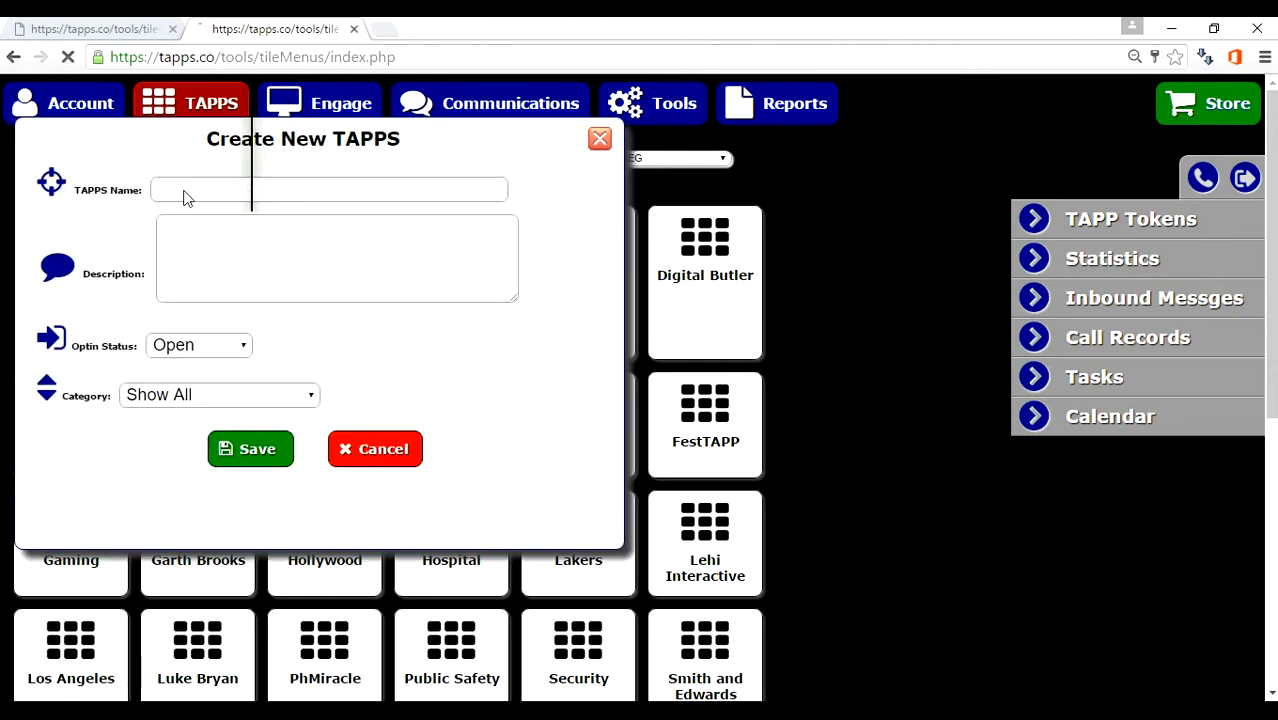
click(177, 190)
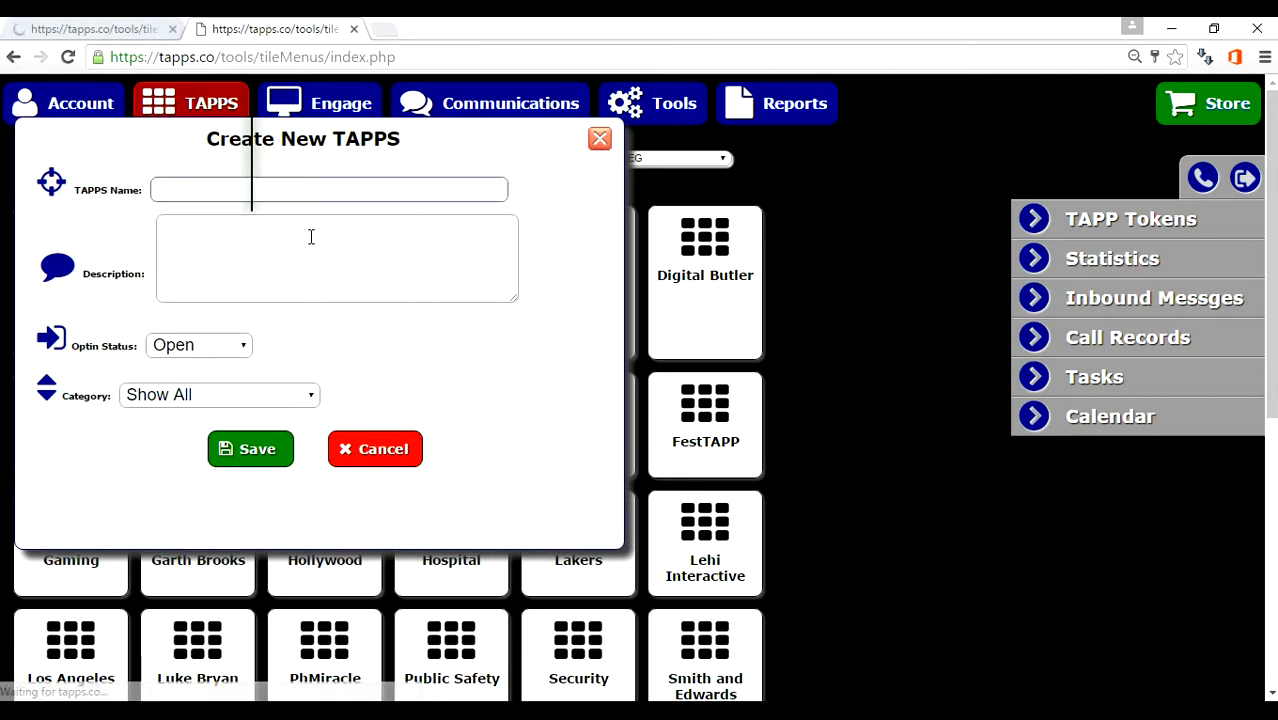
click(233, 344)
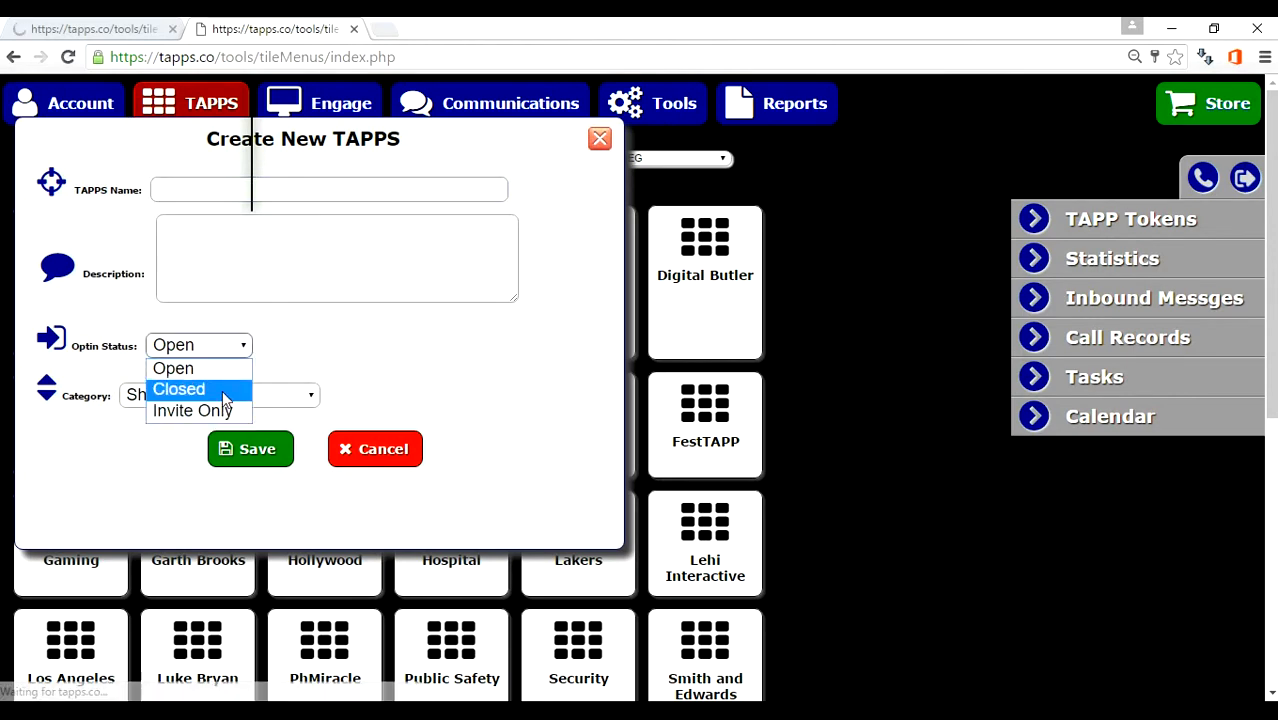
click(296, 364)
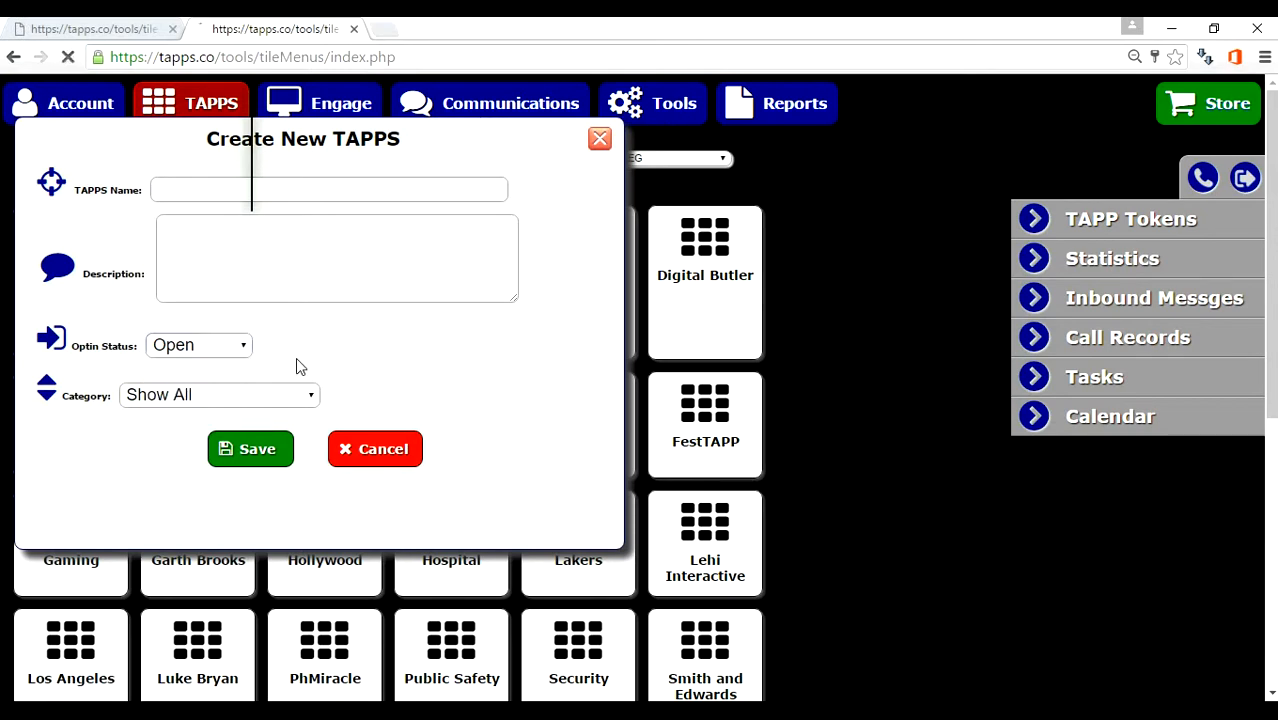
click(284, 400)
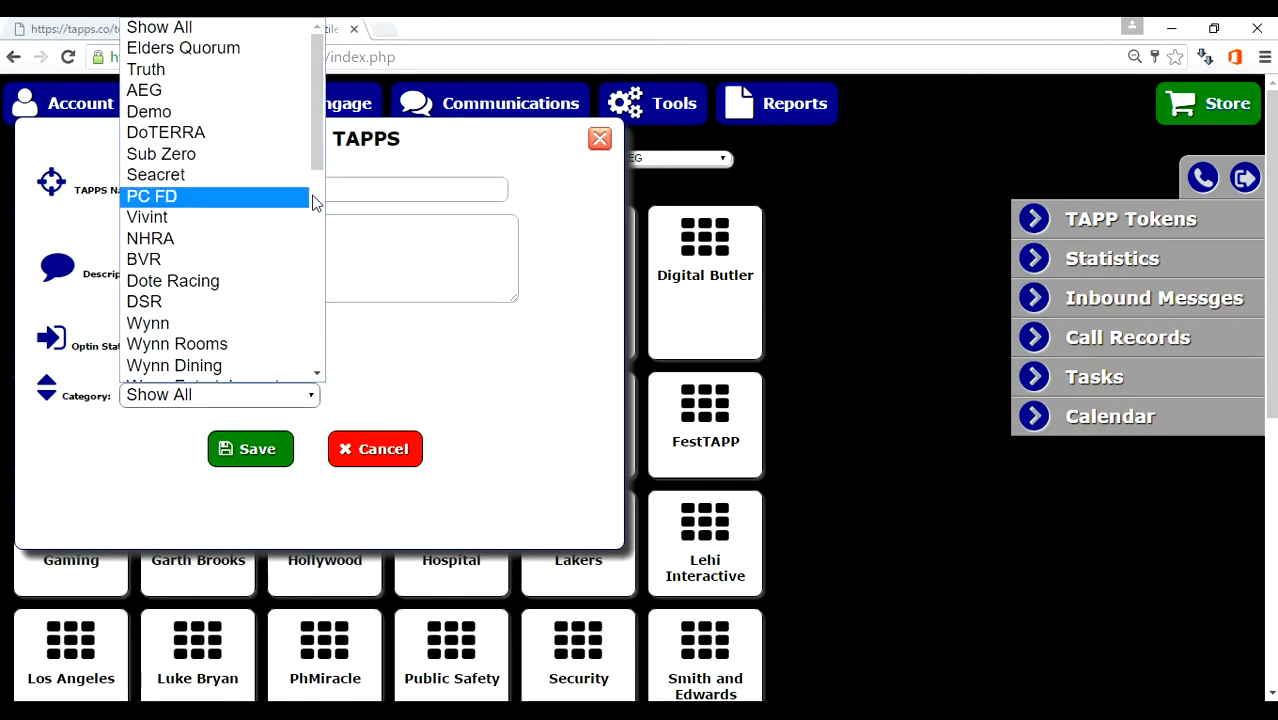
drag(318, 108, 316, 307)
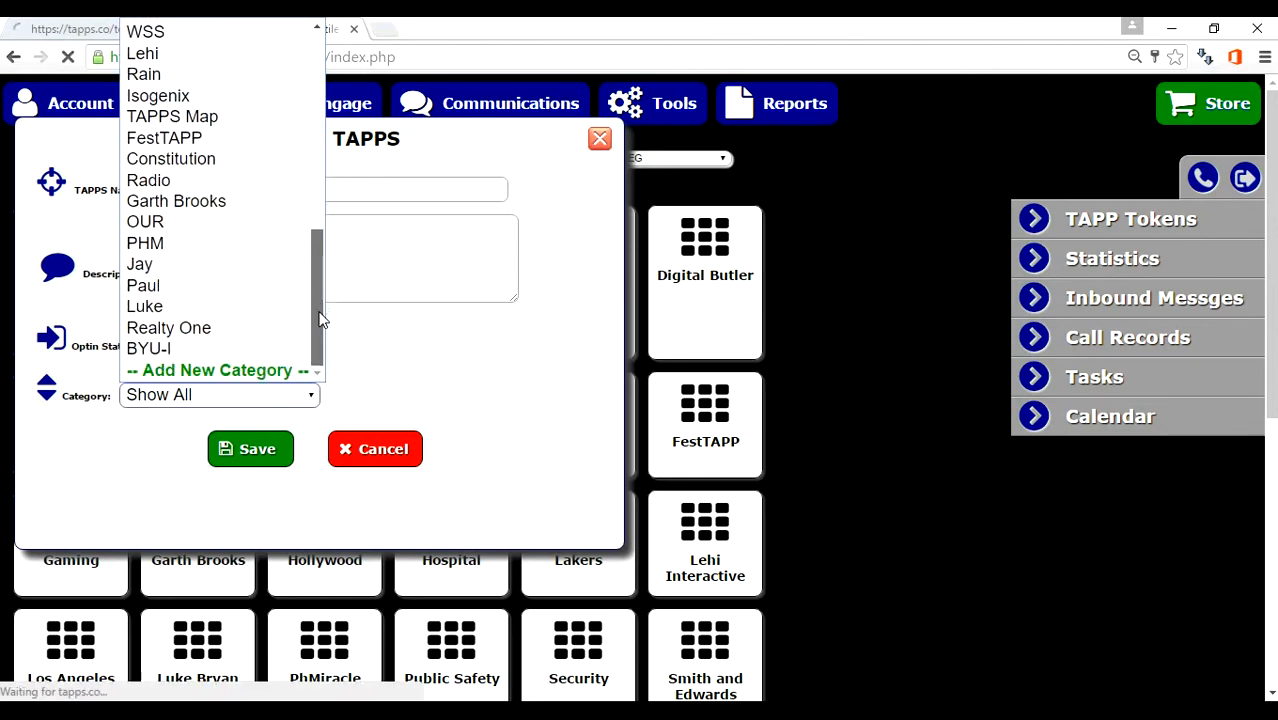
click(232, 371)
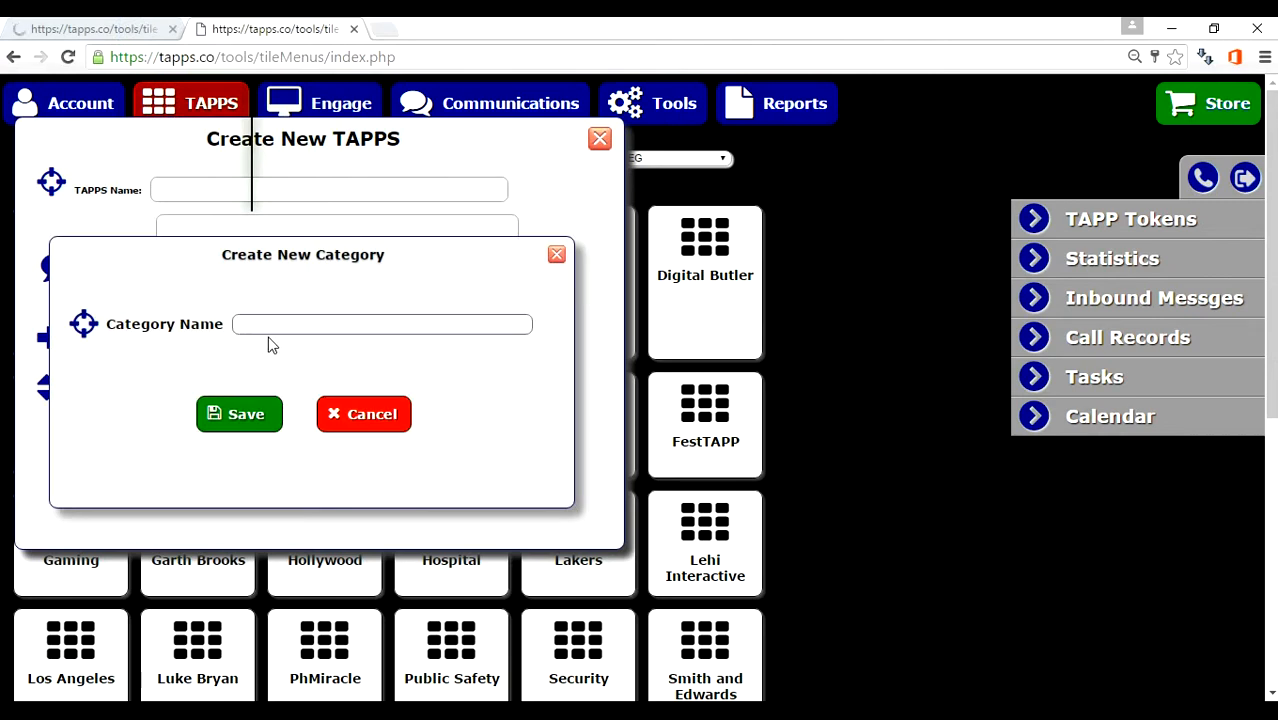
click(367, 418)
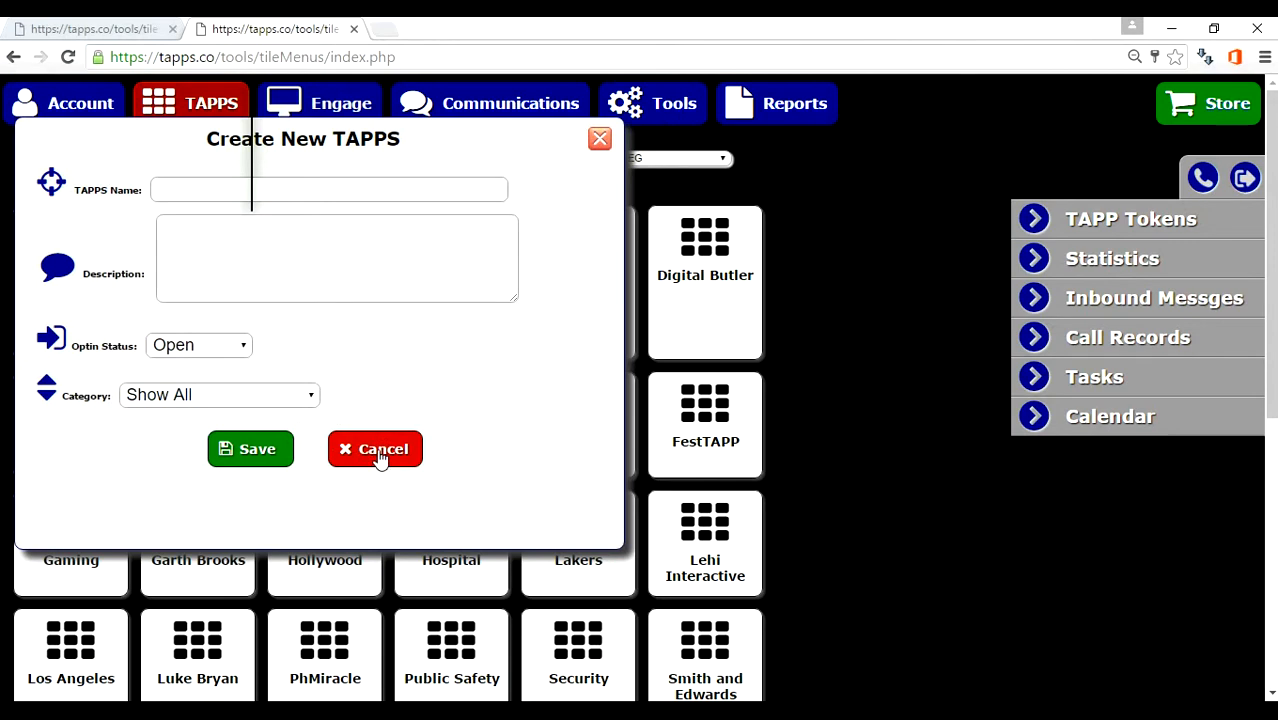
click(369, 453)
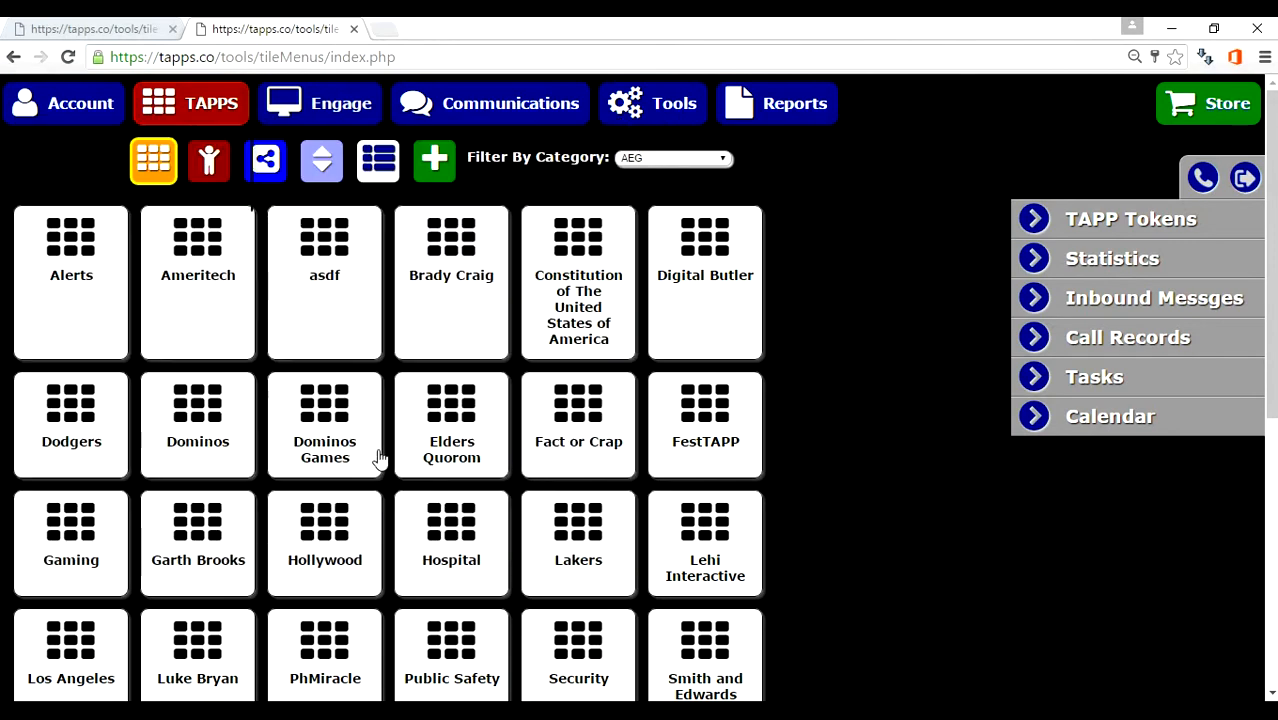
Set the category filter to Show All and open the details of the asdf TAPP
click(674, 160)
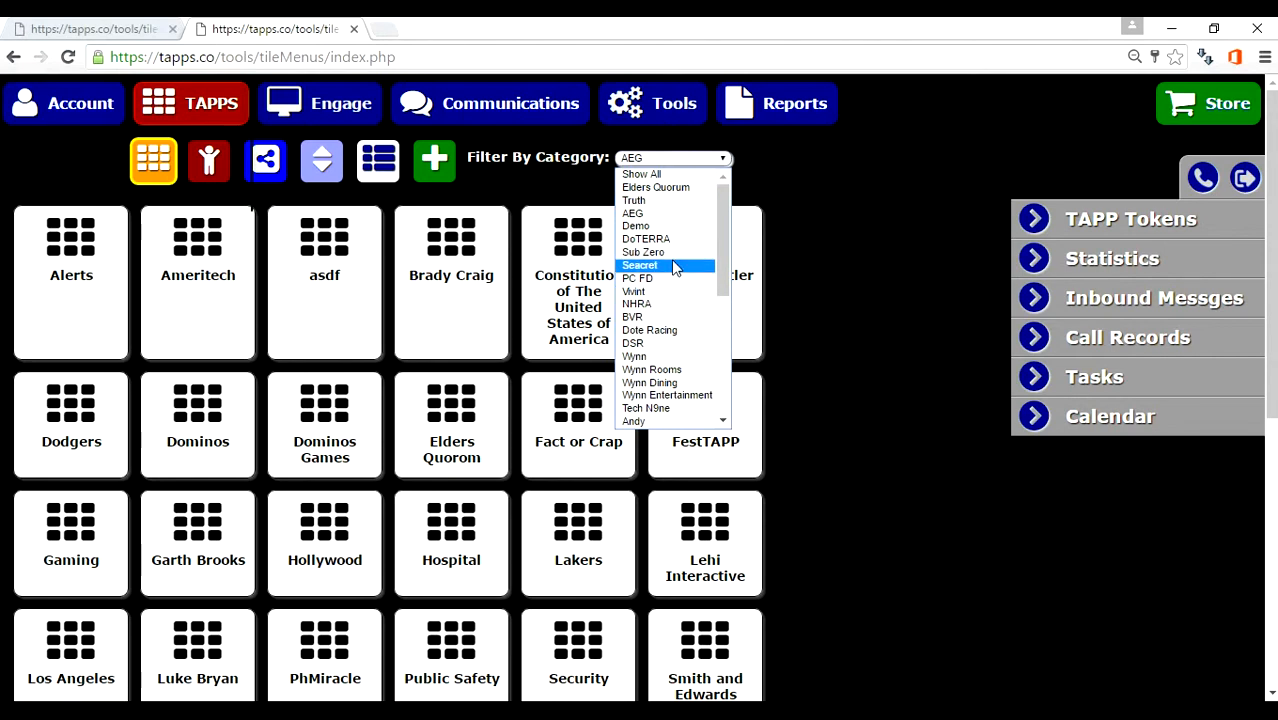
click(658, 201)
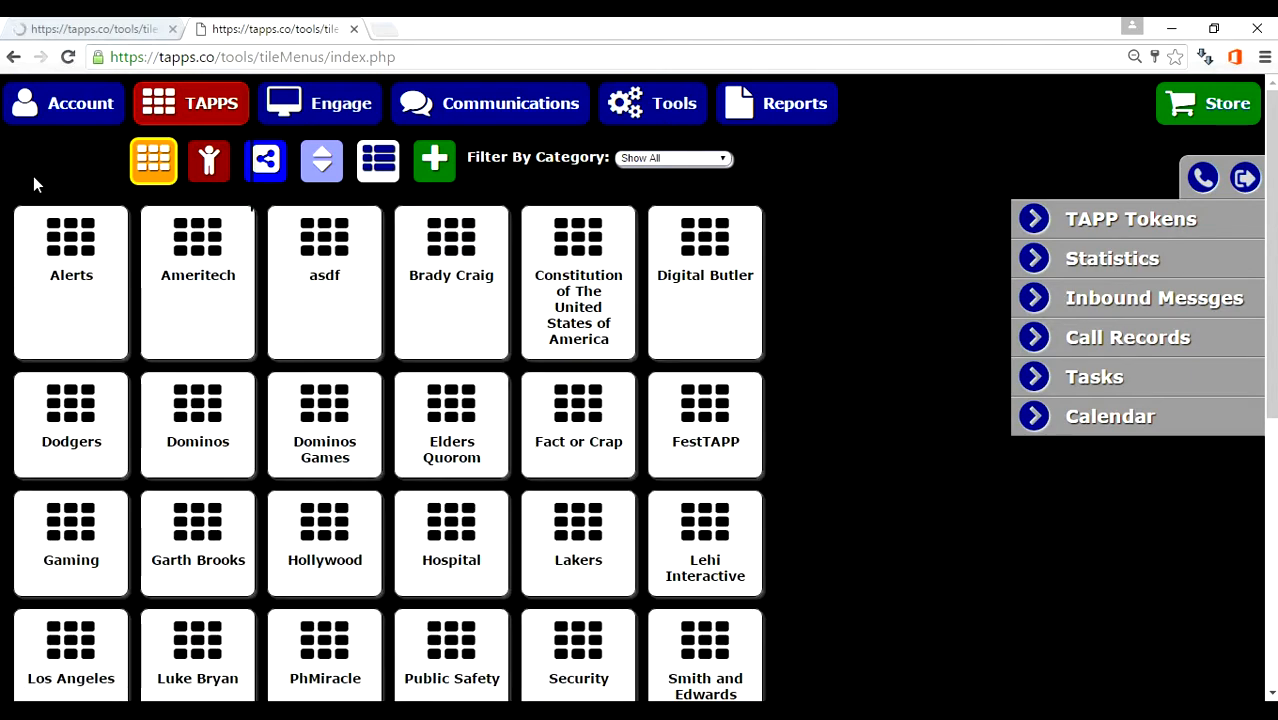
click(317, 274)
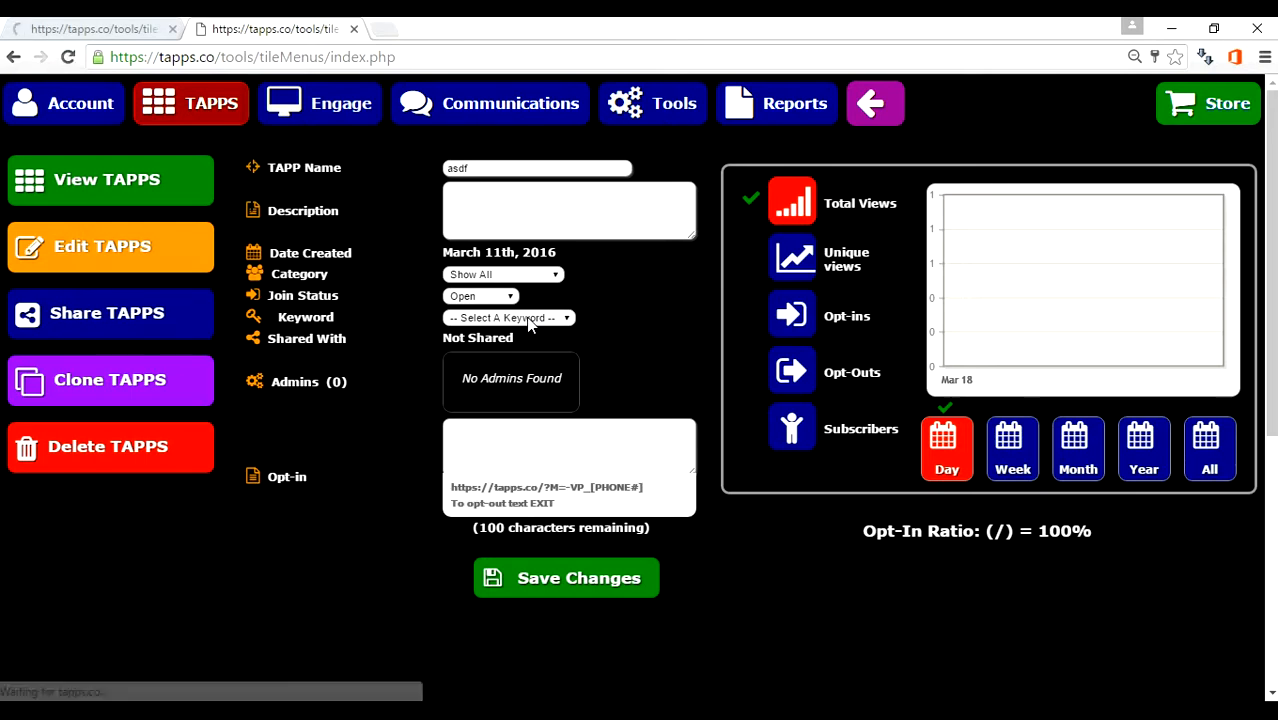
Try to add a person's first name as a new keyword for the asdf TAPP
click(530, 319)
drag(575, 386, 577, 487)
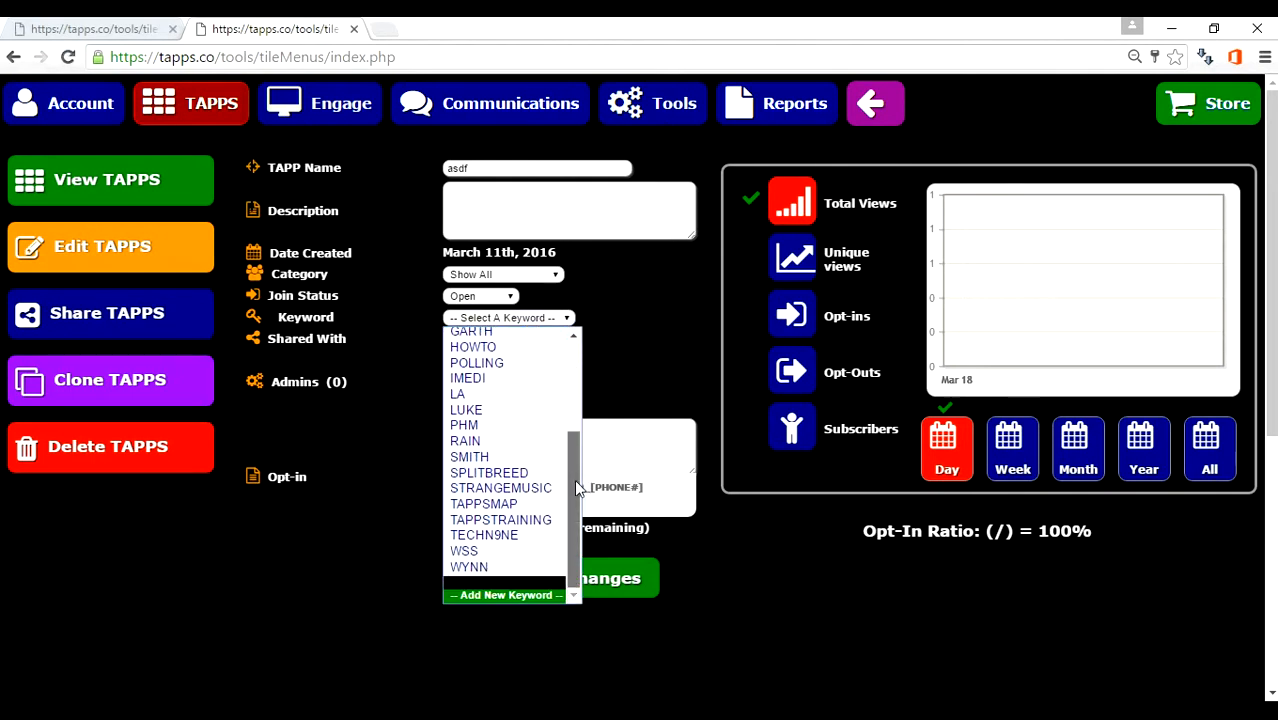
click(517, 596)
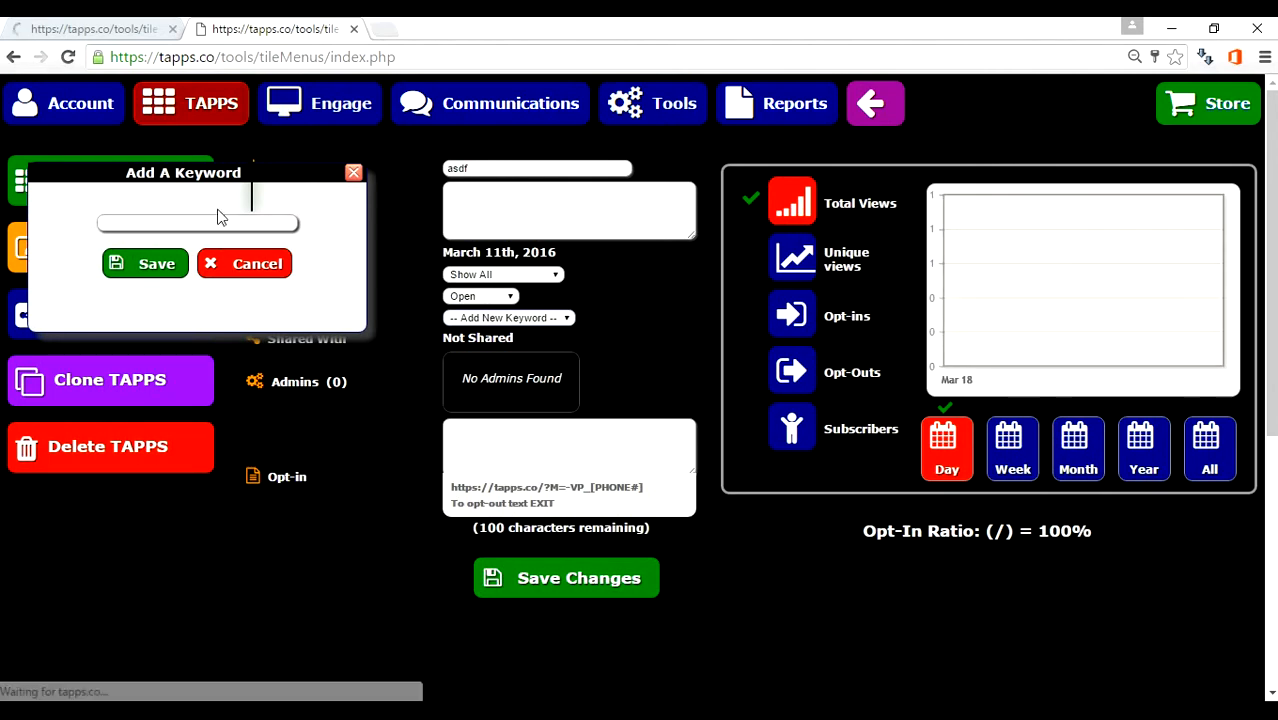
click(218, 222)
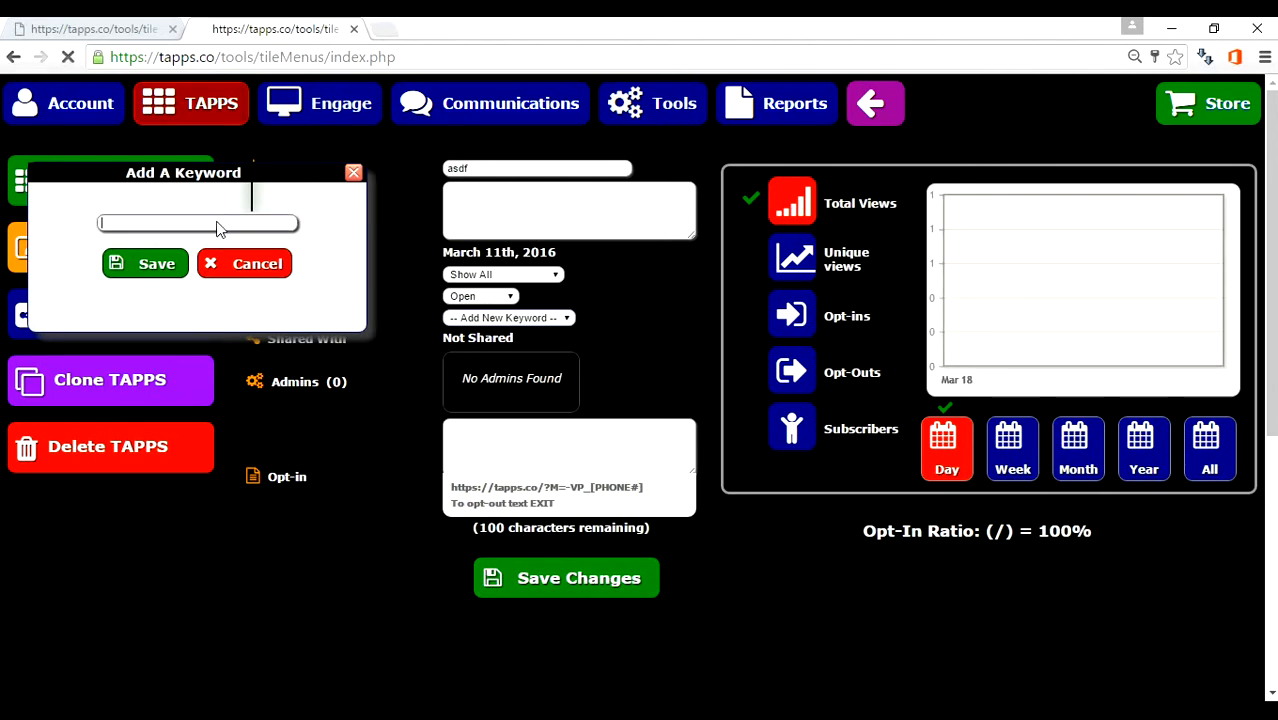
text(brady)
click(154, 270)
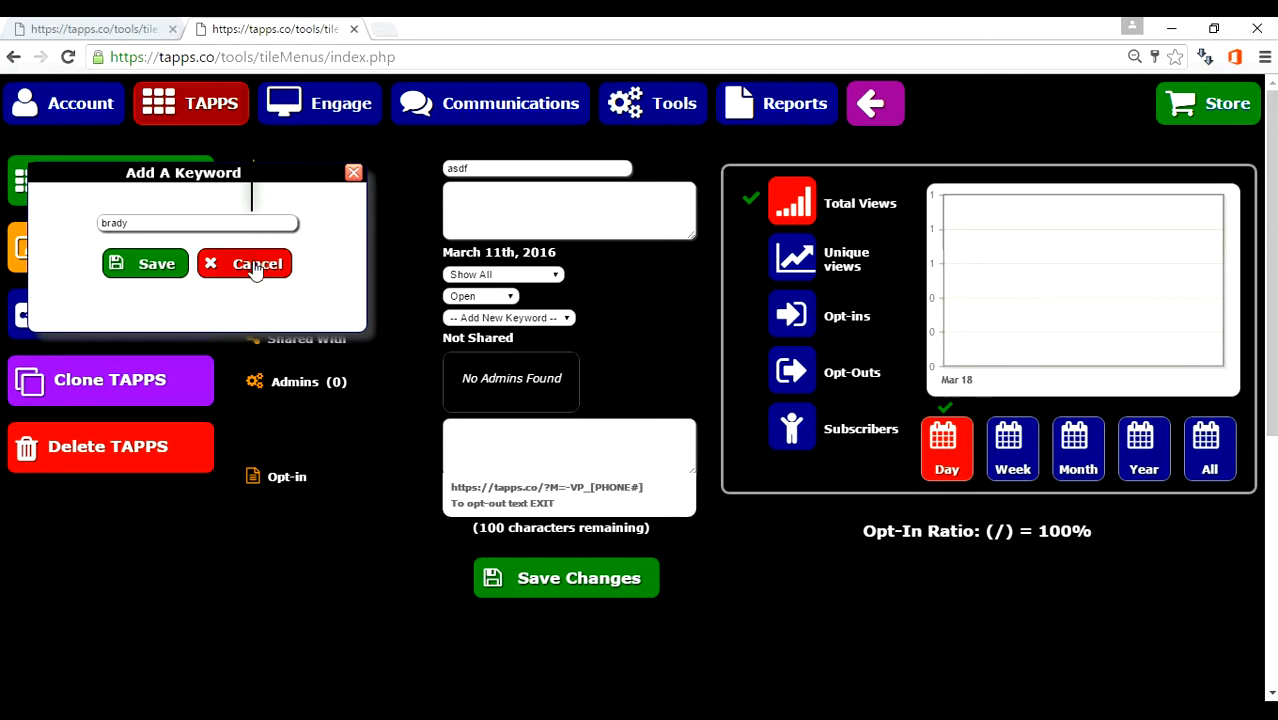
click(256, 268)
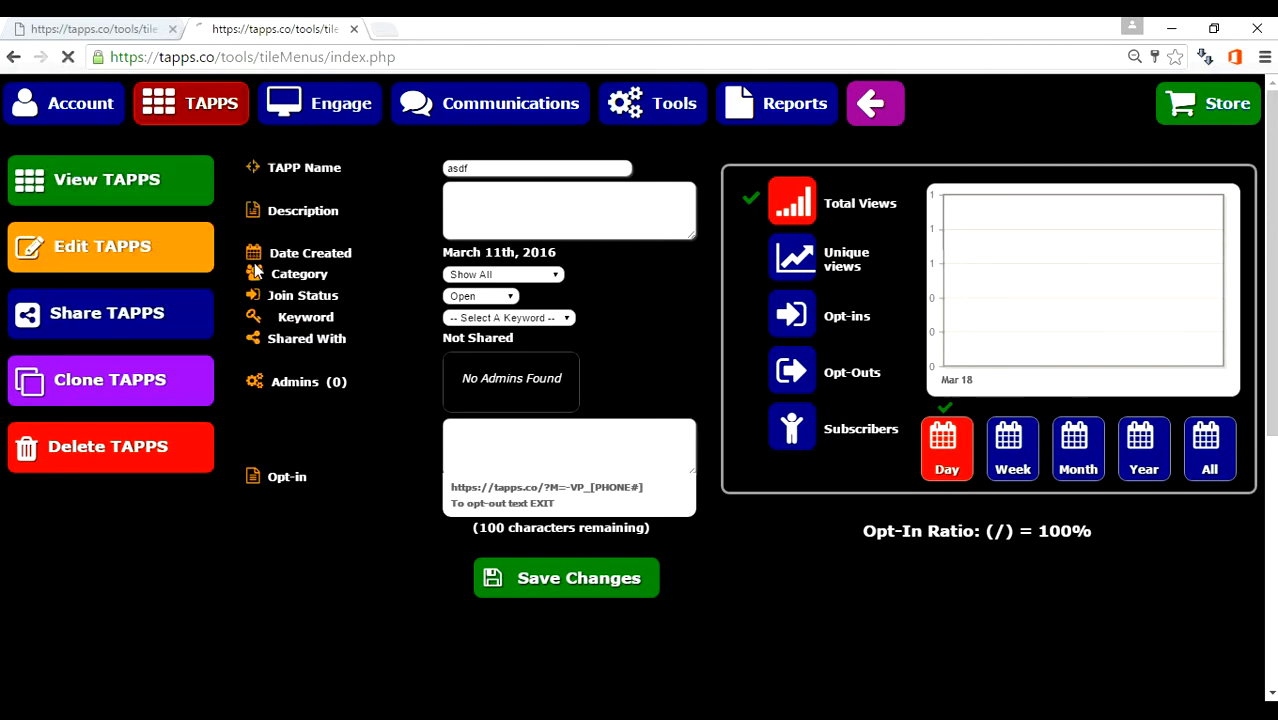
Review the available keywords and the opt-in message field of the asdf TAPP
click(561, 320)
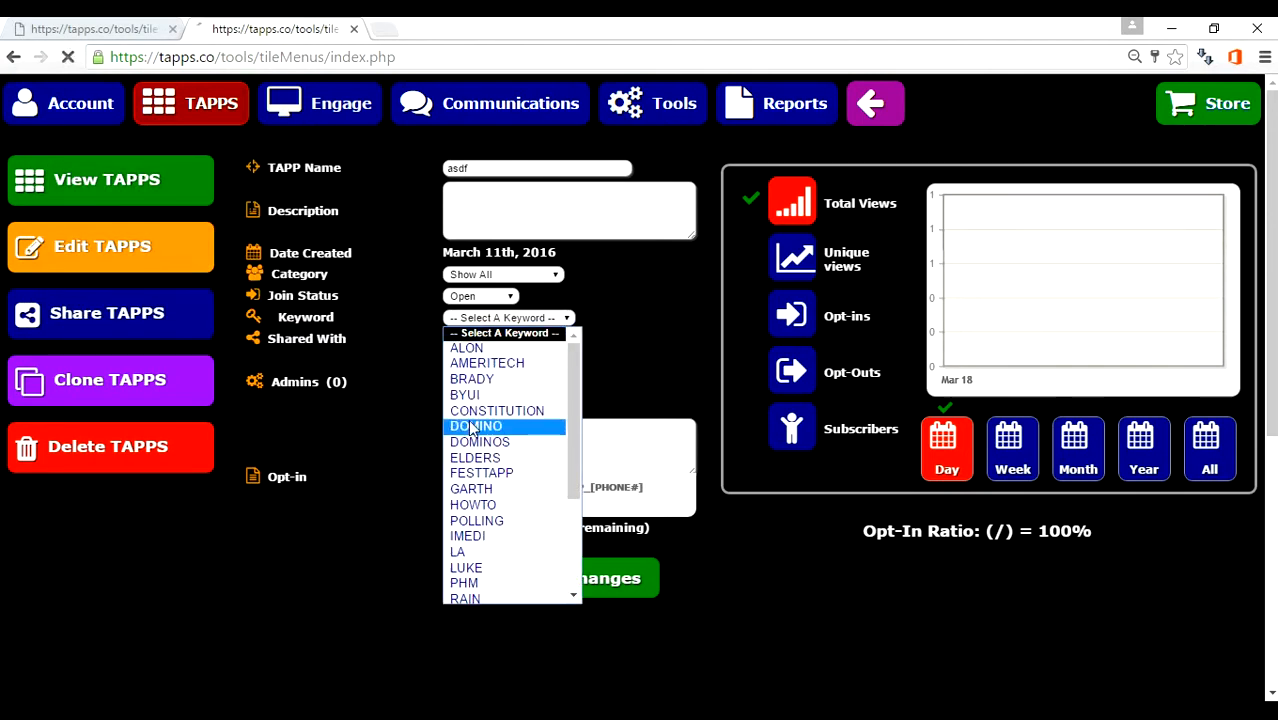
click(379, 548)
click(494, 437)
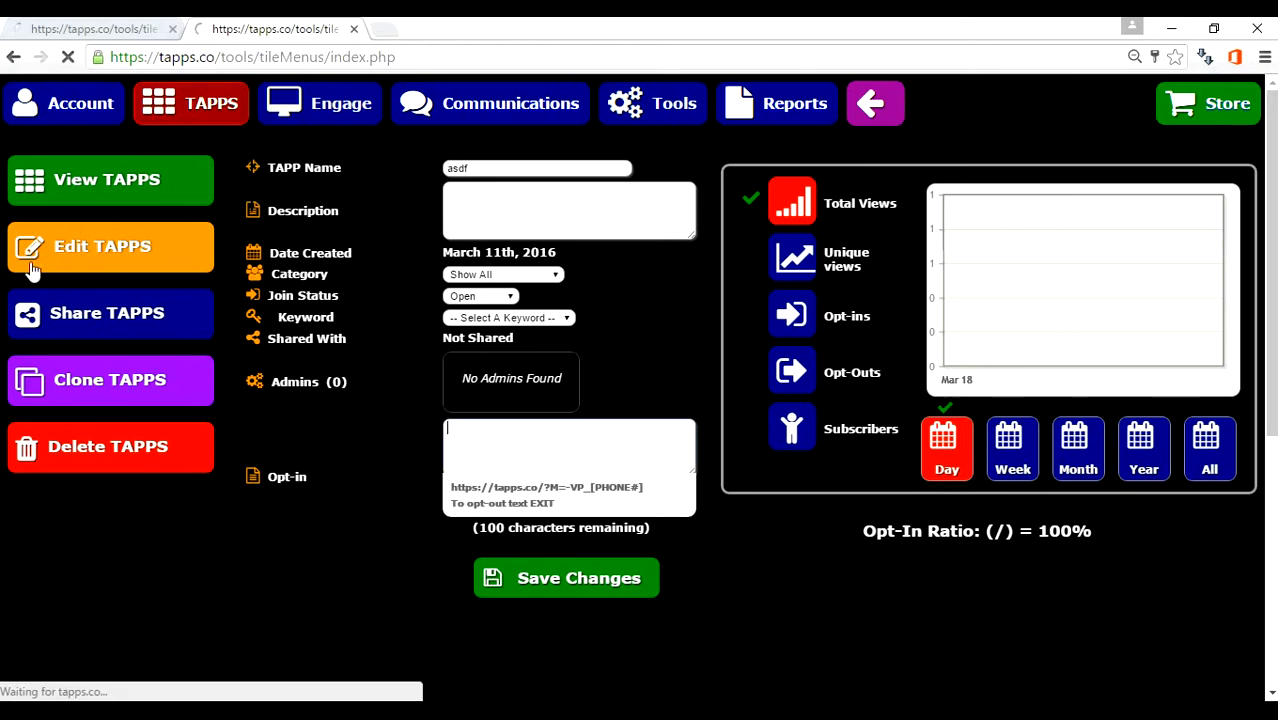
click(143, 190)
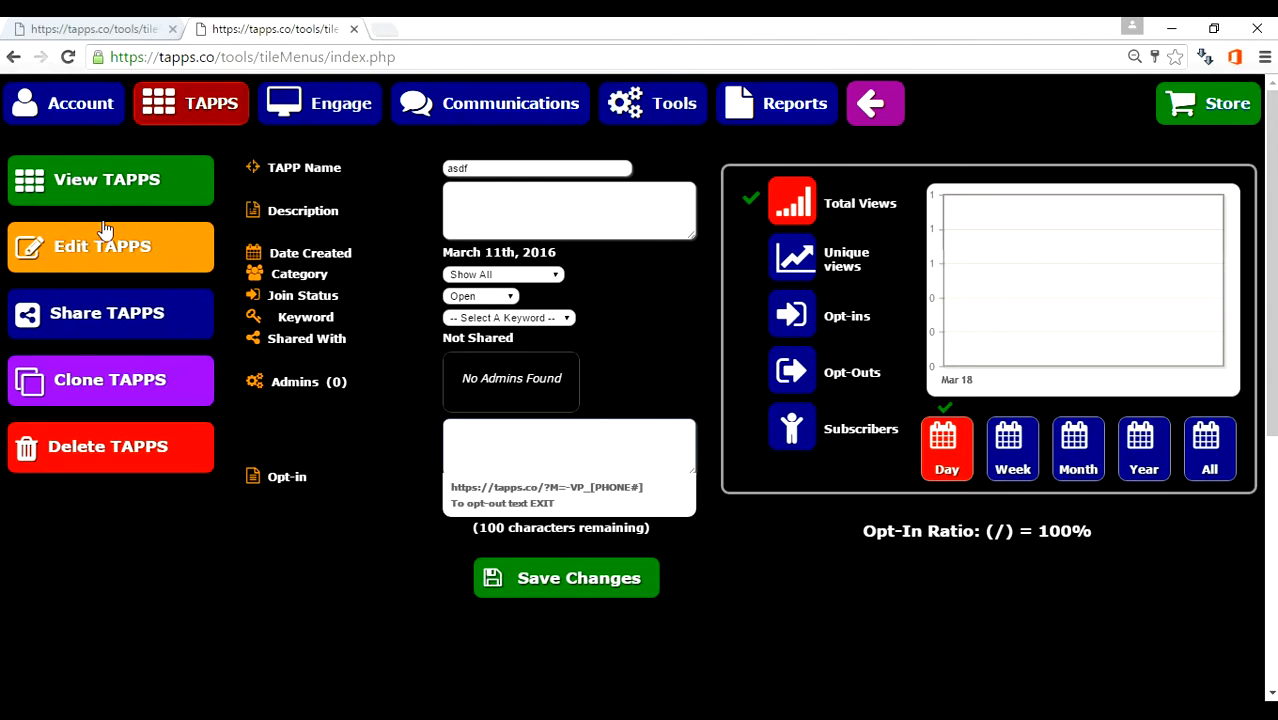
click(128, 258)
Check which communities the asdf TAPP can be shared with, and leave the sharing dialog without choosing one
click(95, 314)
click(257, 224)
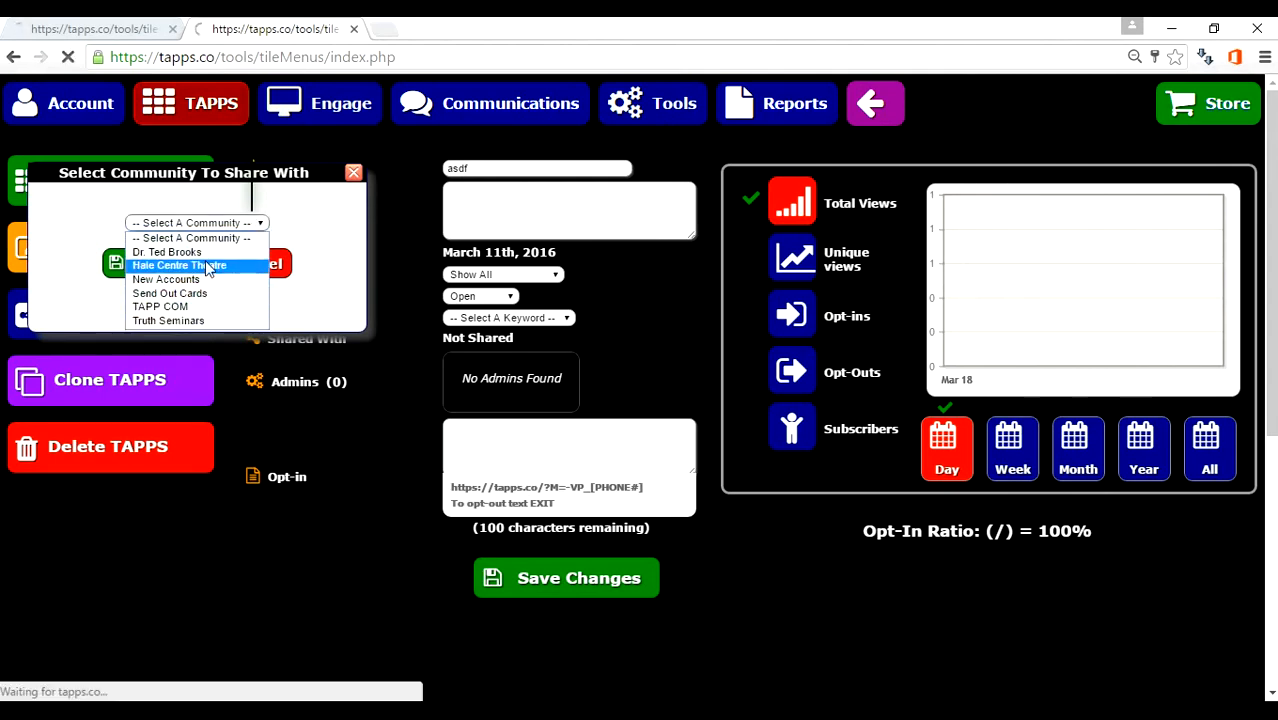
click(63, 200)
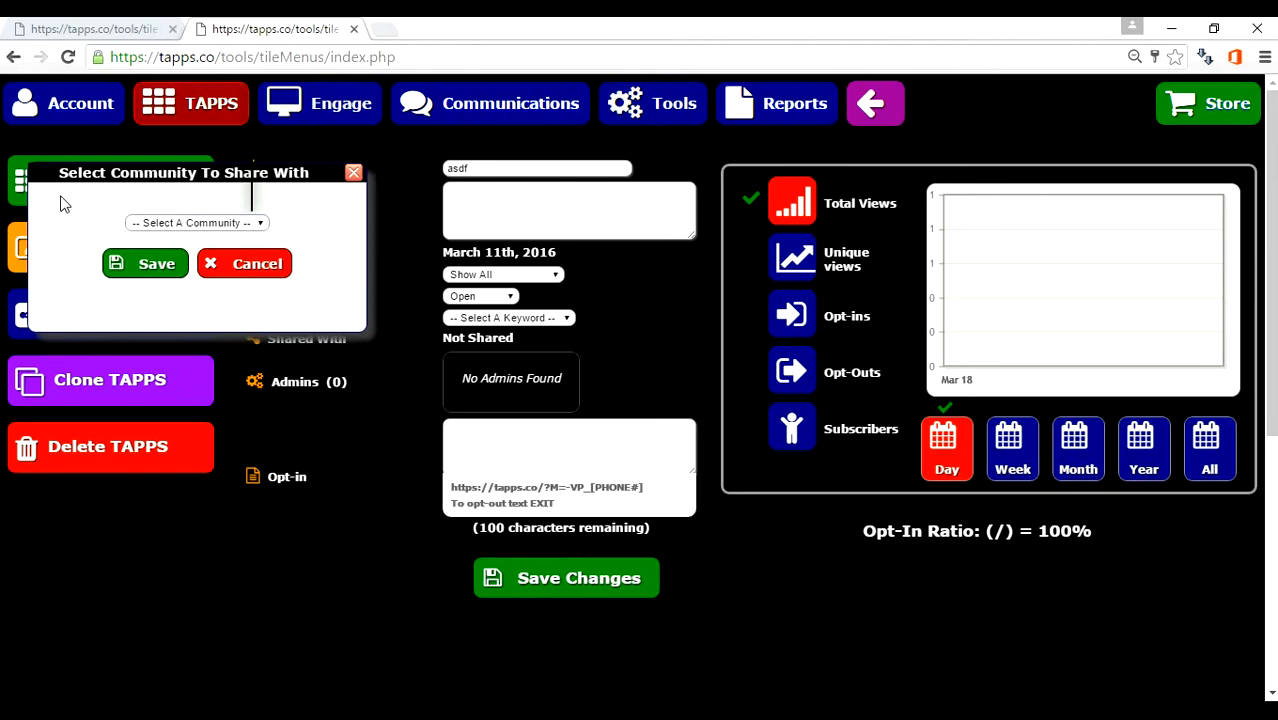
click(285, 280)
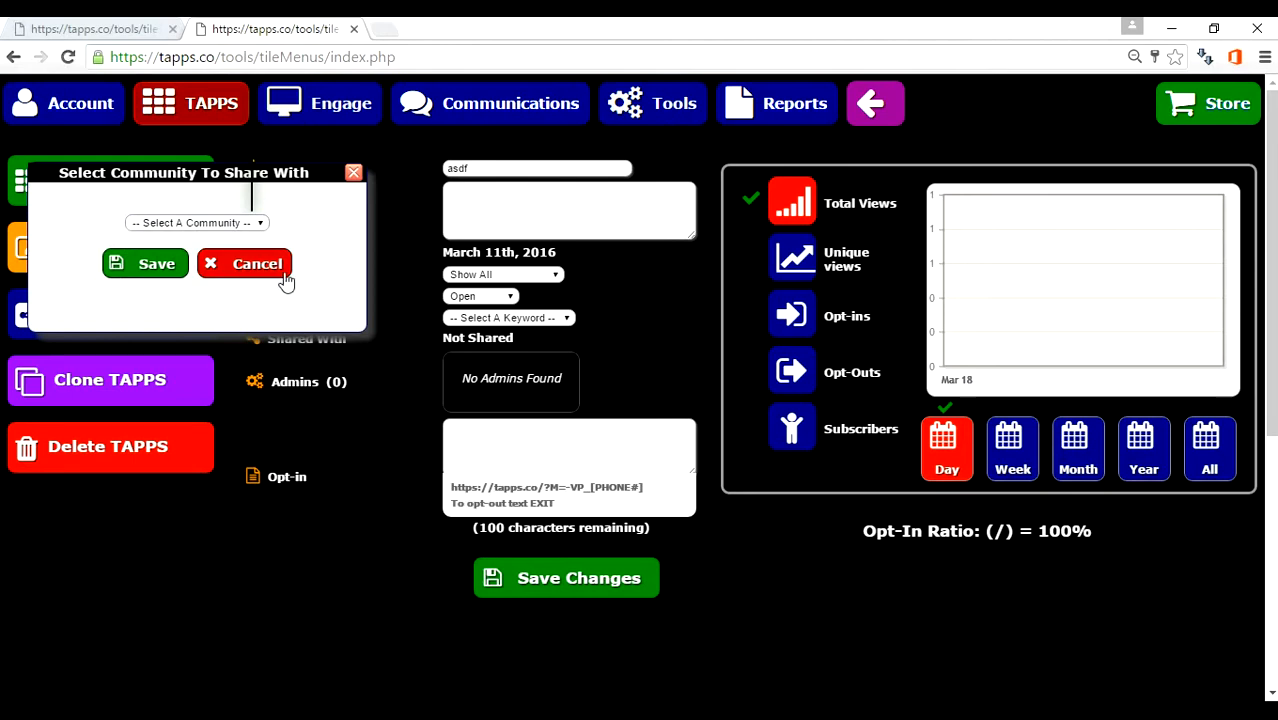
click(354, 178)
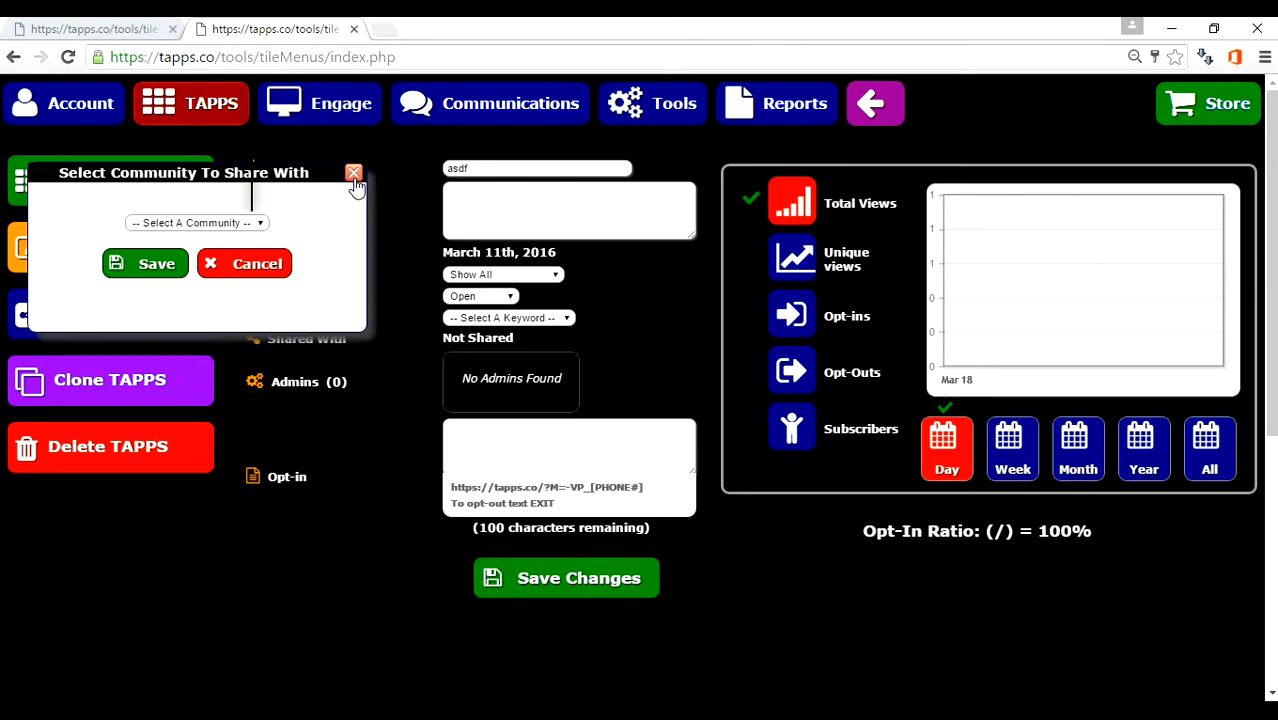
click(354, 176)
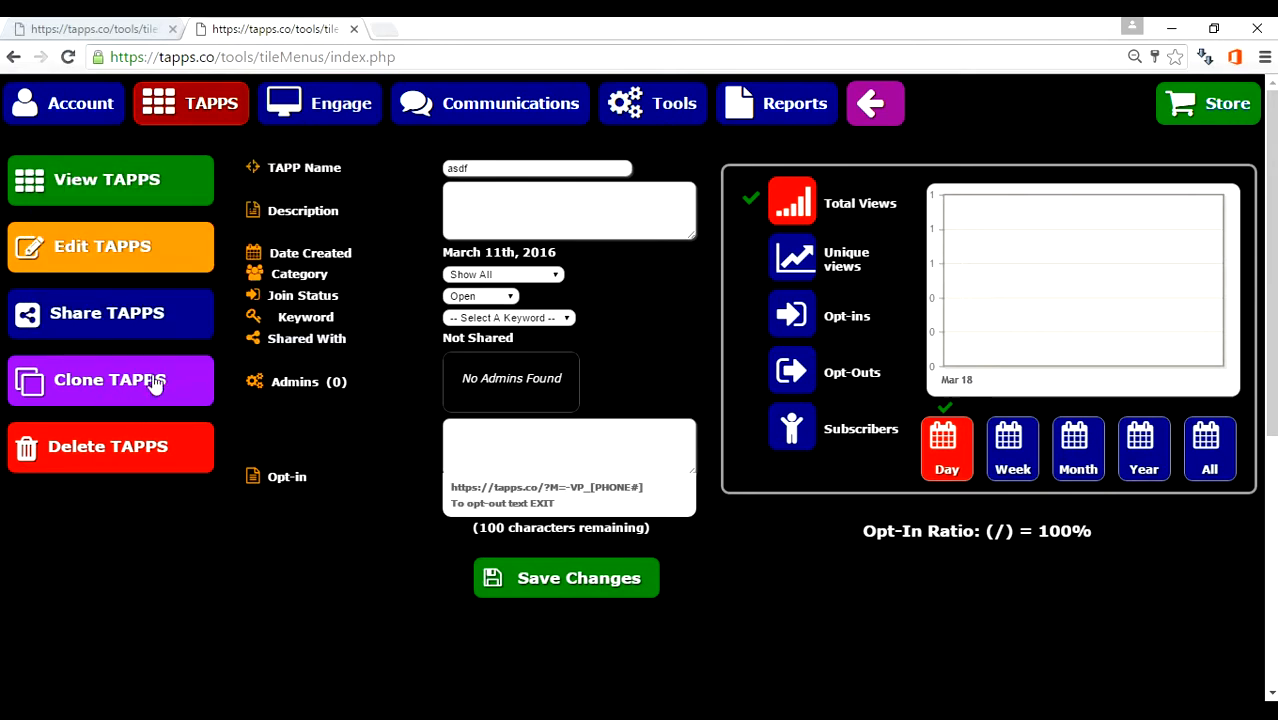
click(122, 390)
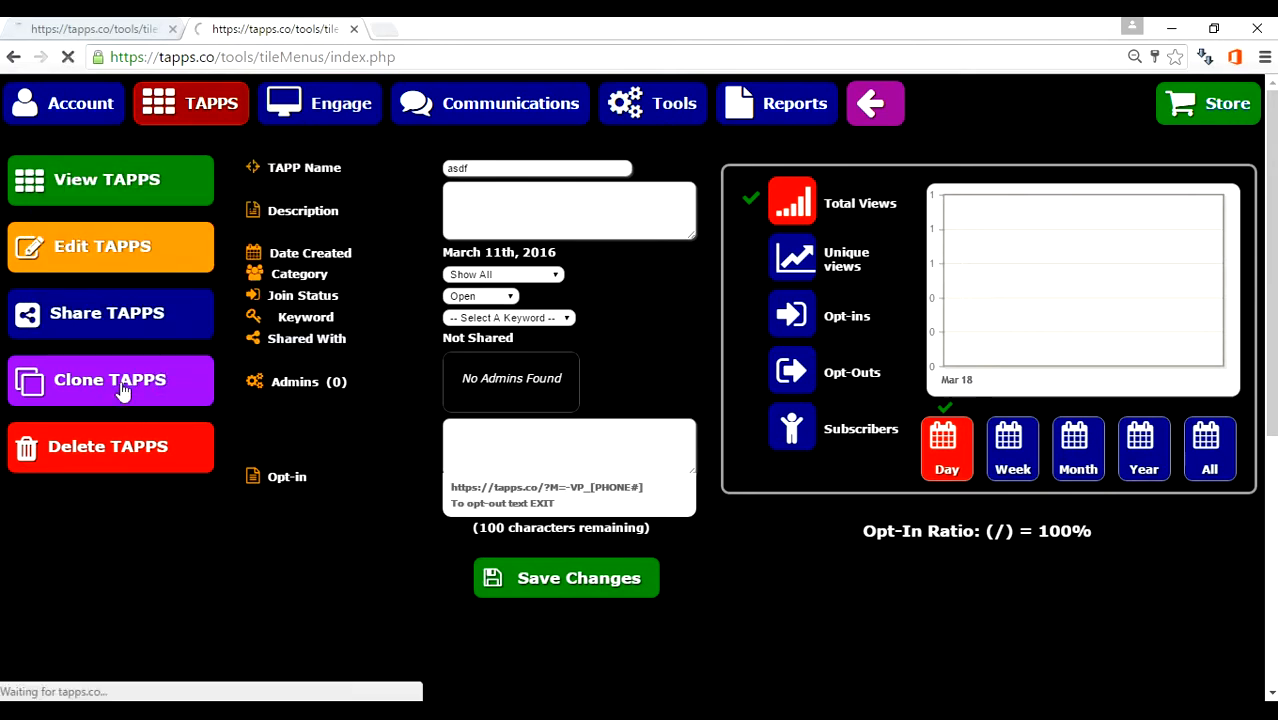
click(122, 390)
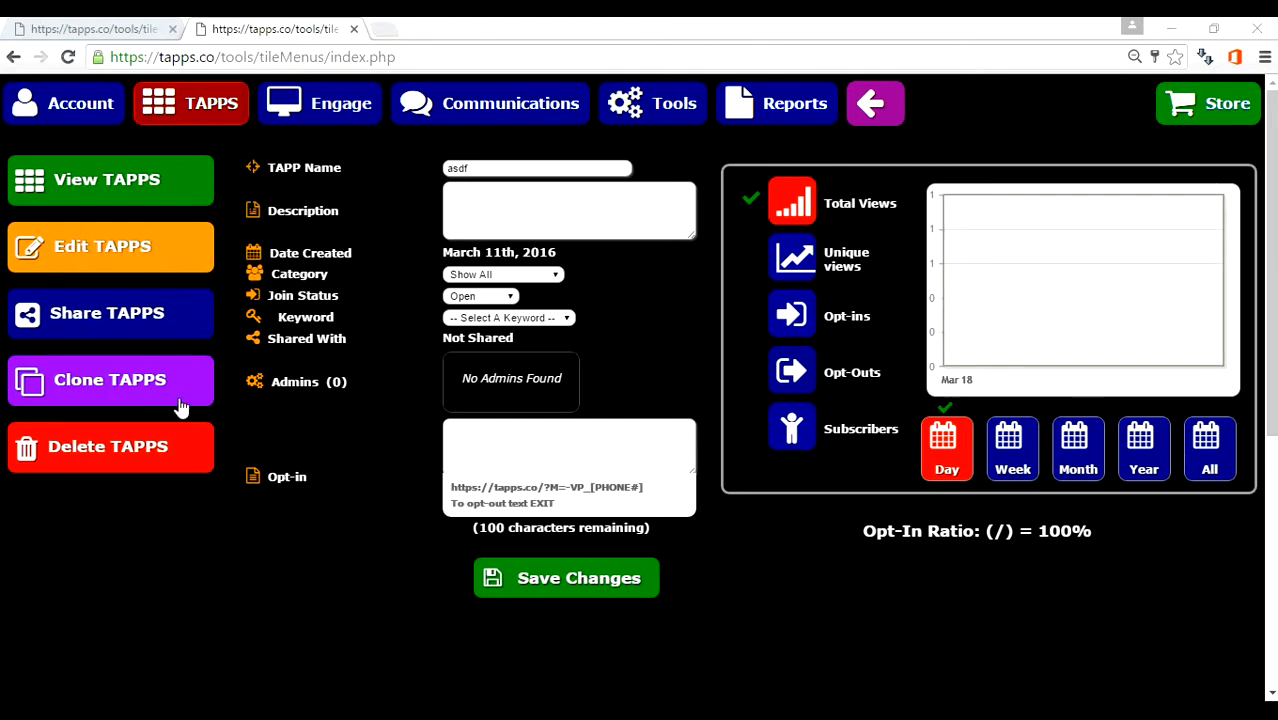
click(181, 404)
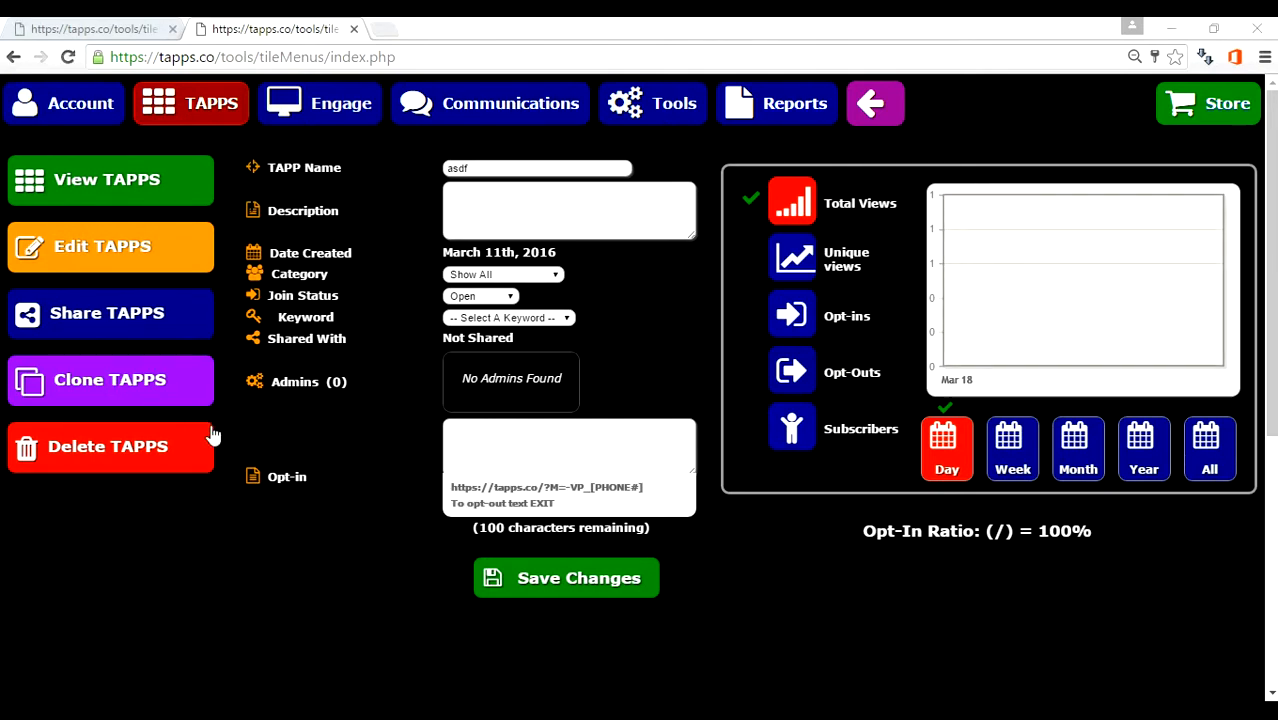
click(212, 434)
click(213, 432)
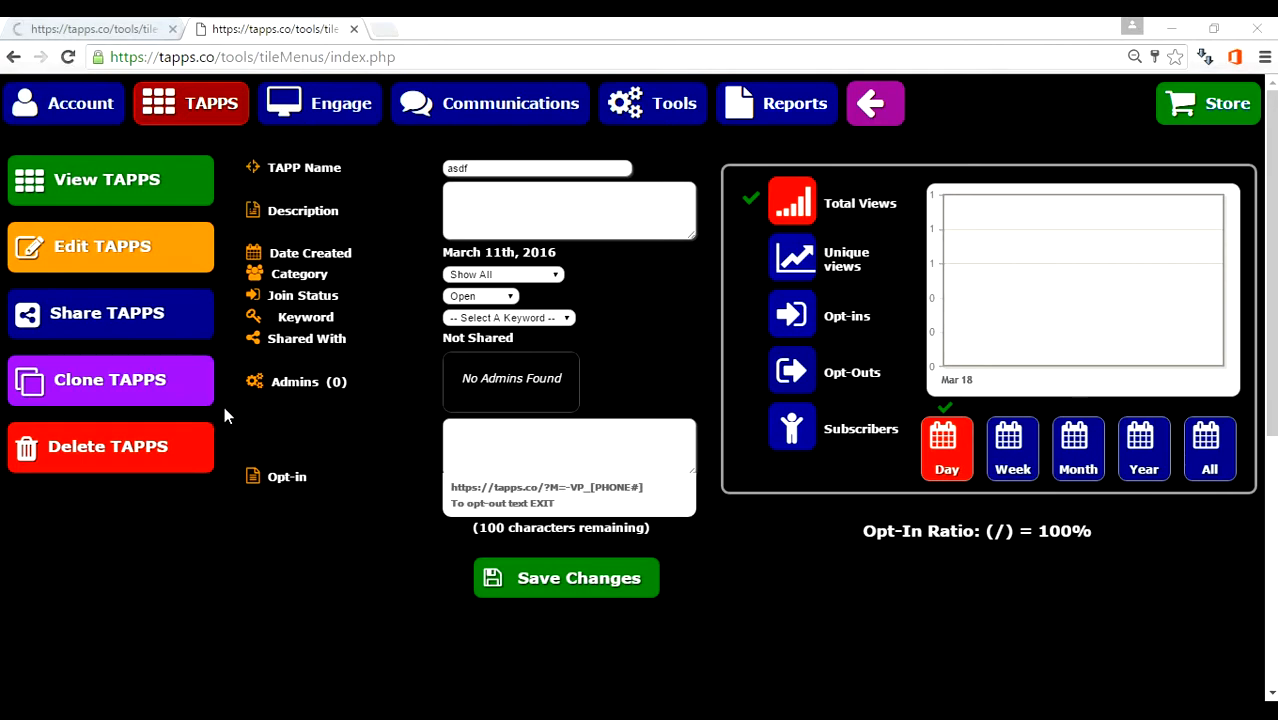
click(170, 380)
click(153, 459)
click(150, 460)
Open the asdf TAPP for editing and look over its settings sections, leaving TAPPS Header expanded
click(135, 250)
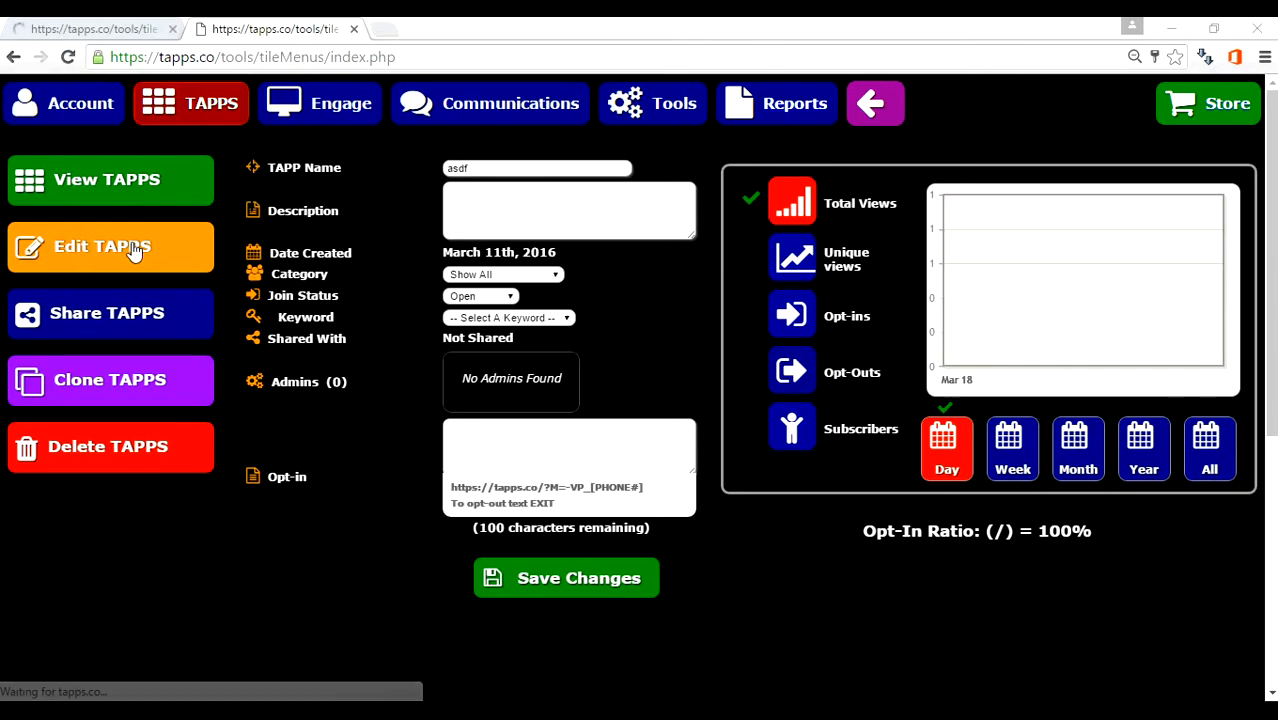
click(135, 250)
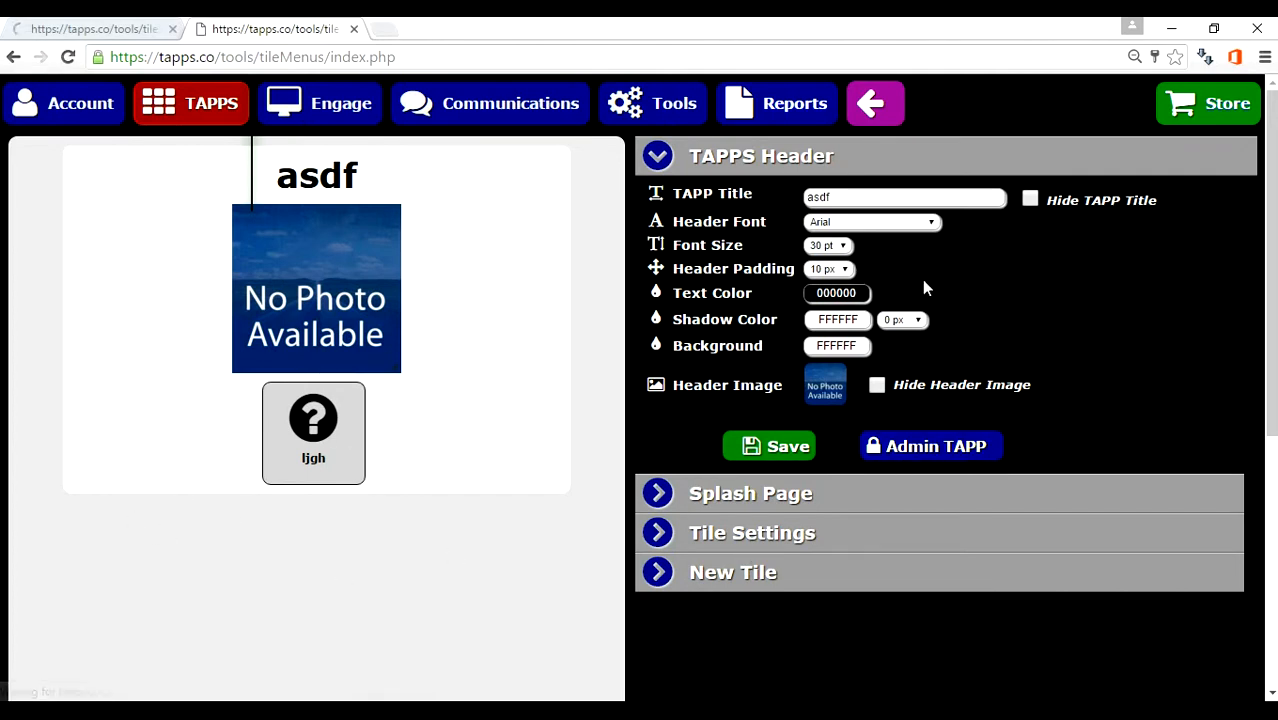
click(693, 155)
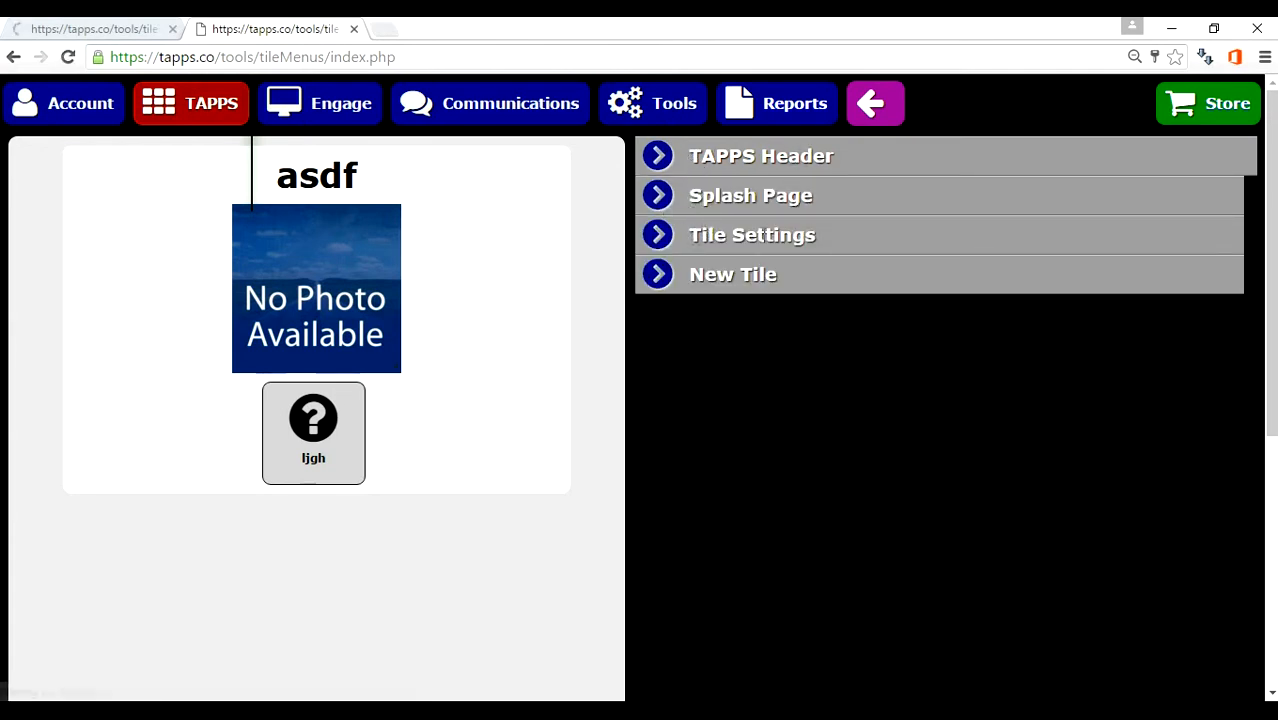
click(711, 276)
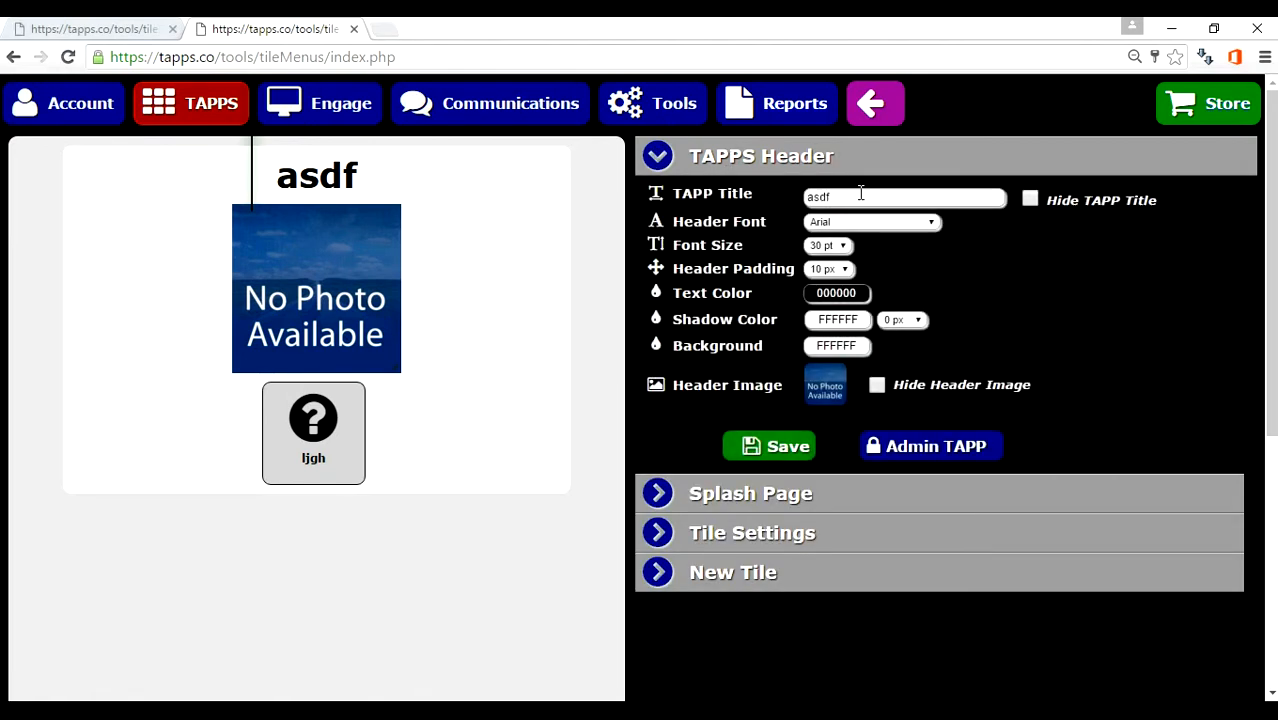
Change the TAPP title to jkljk;l and try out the option that hides the title, leaving the title shown
click(849, 195)
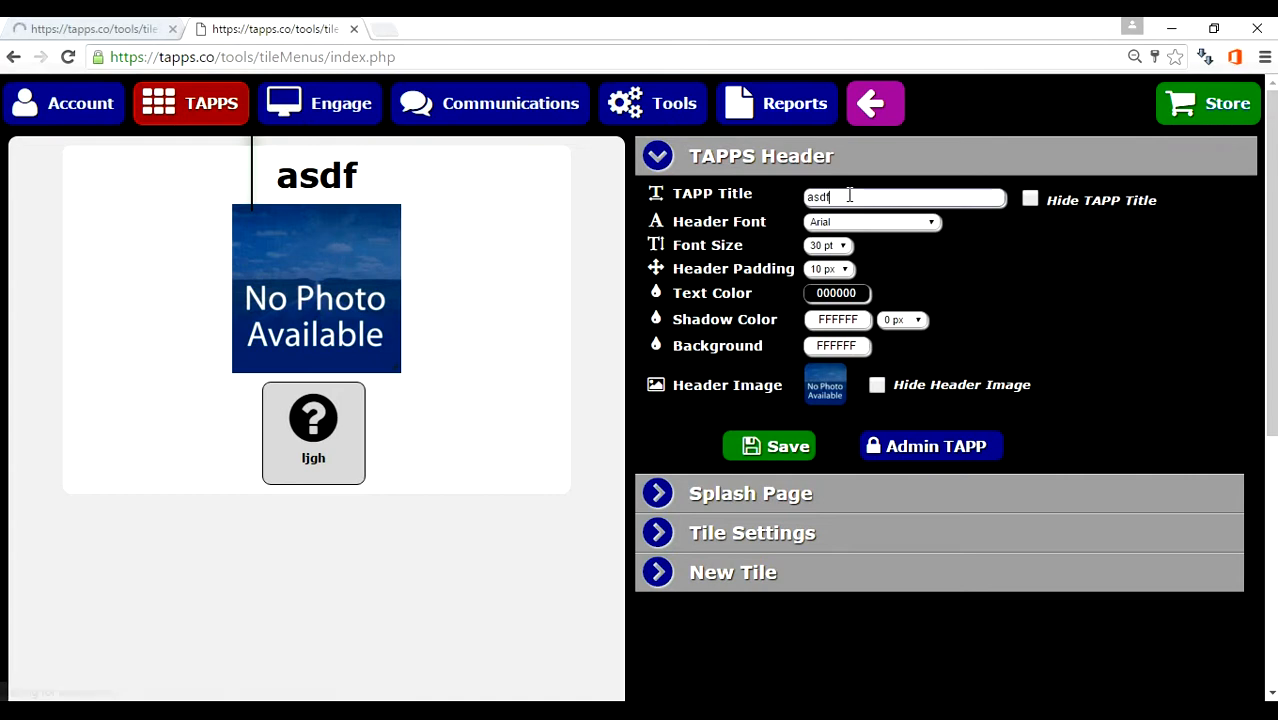
key(BackSpace)
key(BackSpace)
key(BackSpace)
key(BackSpace)
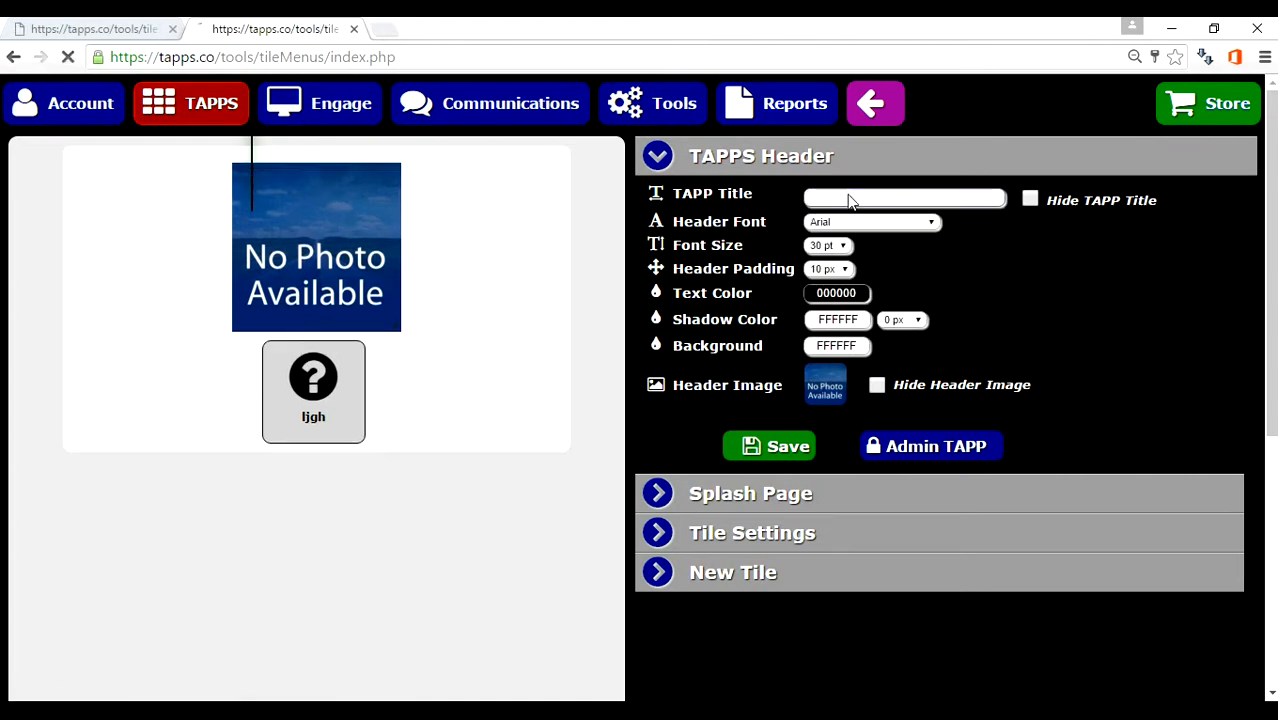
text(jkljk;l)
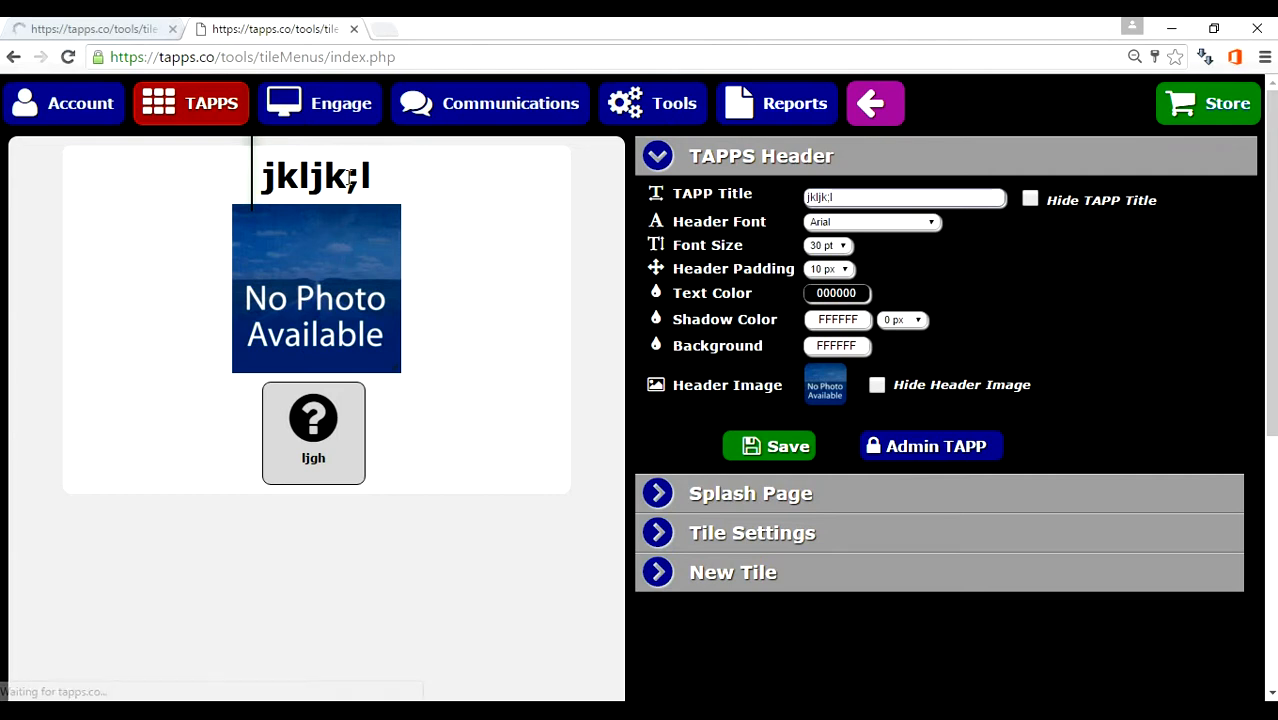
click(1026, 200)
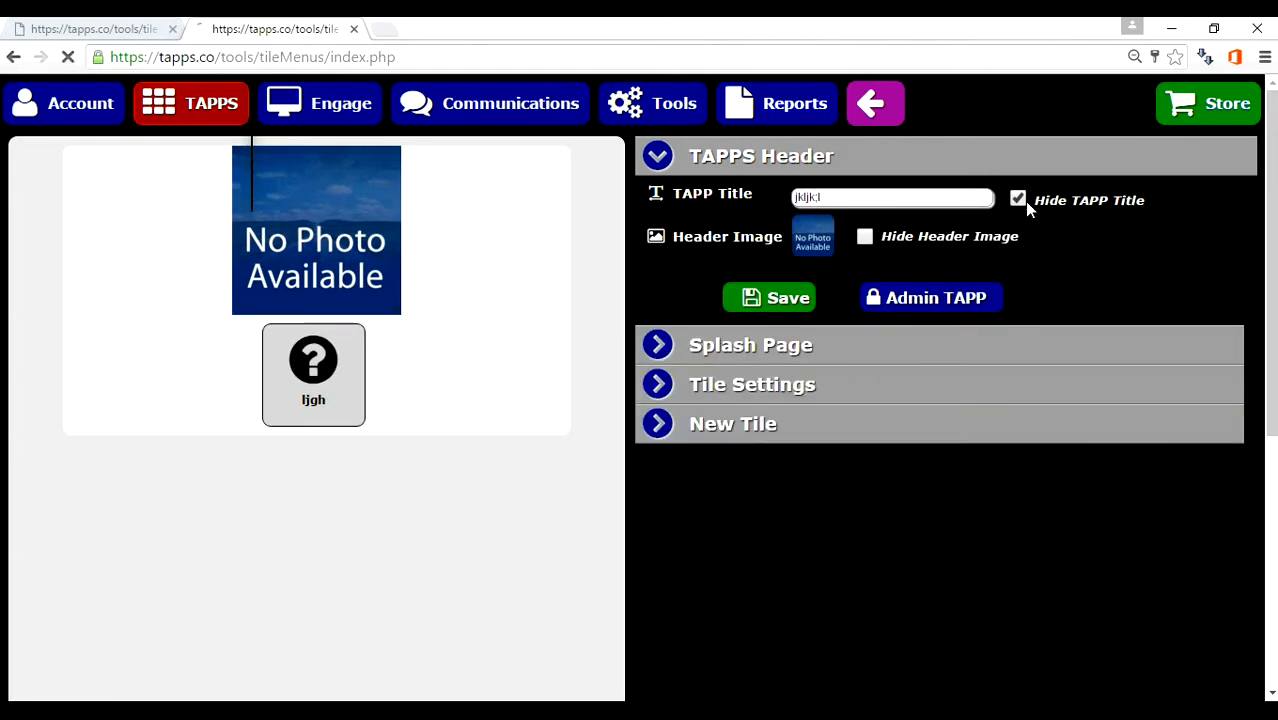
click(1019, 201)
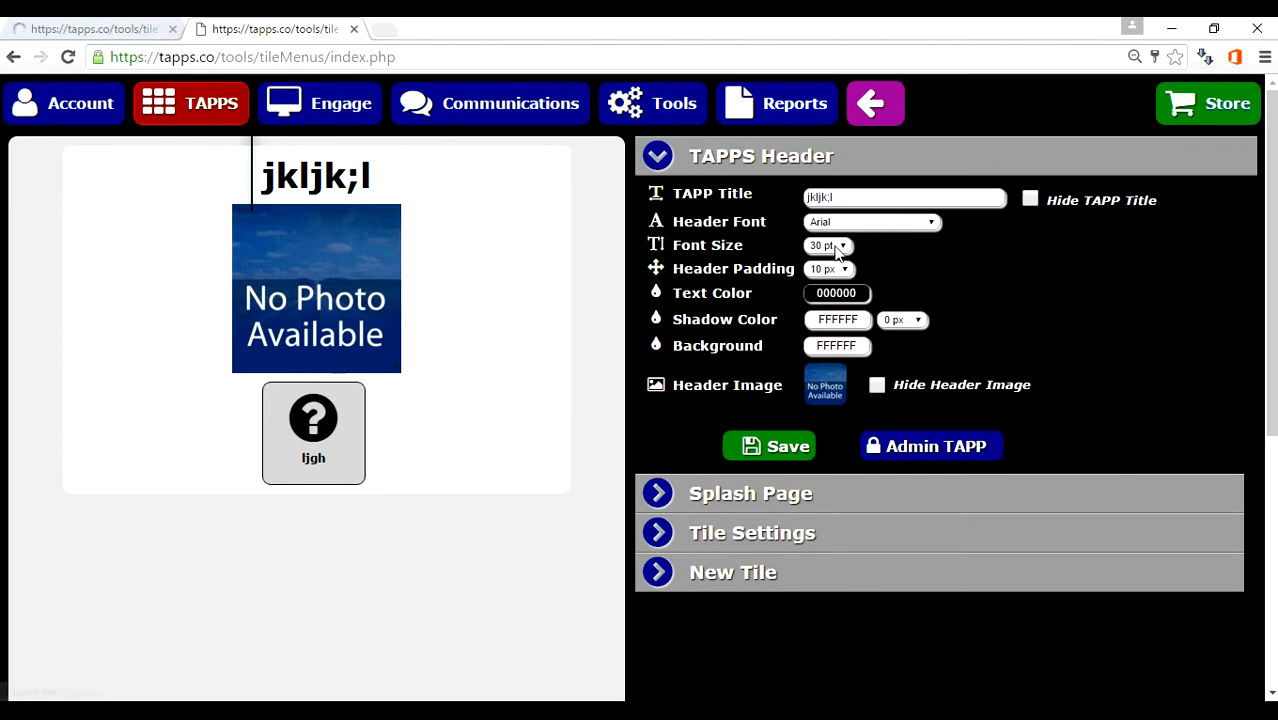
Set the header text color to green 74FF24 and the header background to orange-red FF3D0D
click(840, 292)
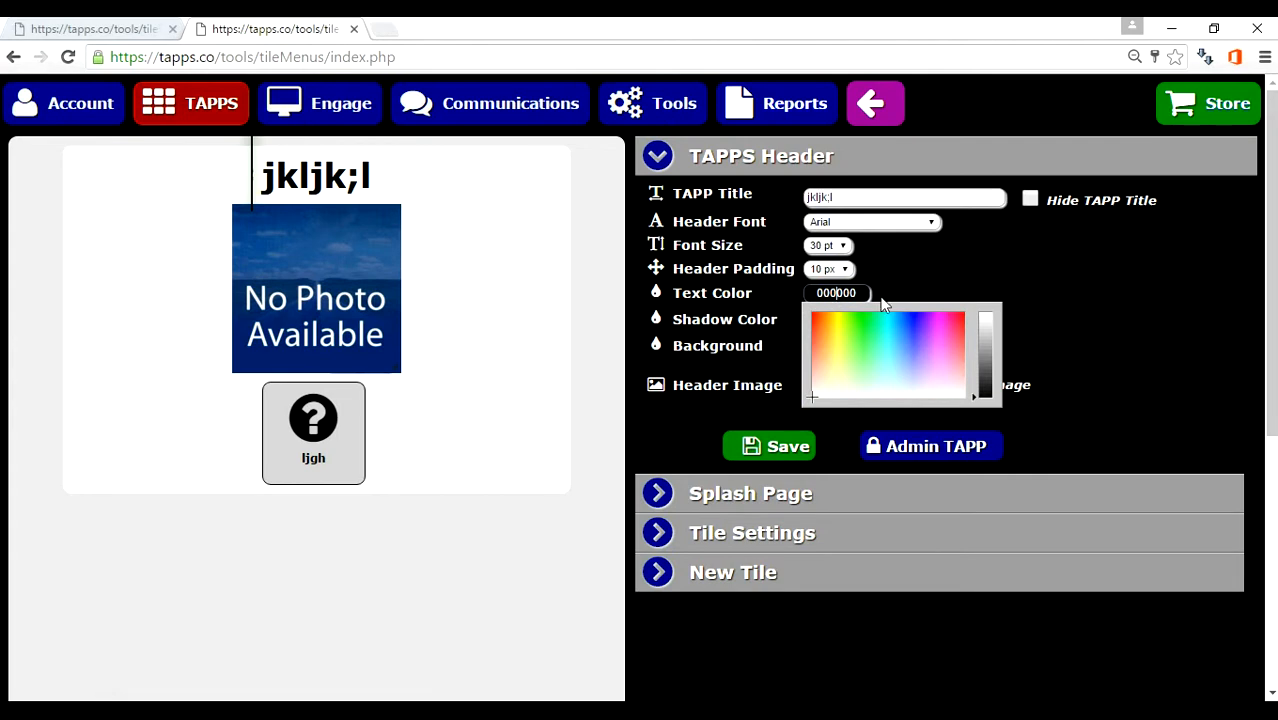
click(915, 352)
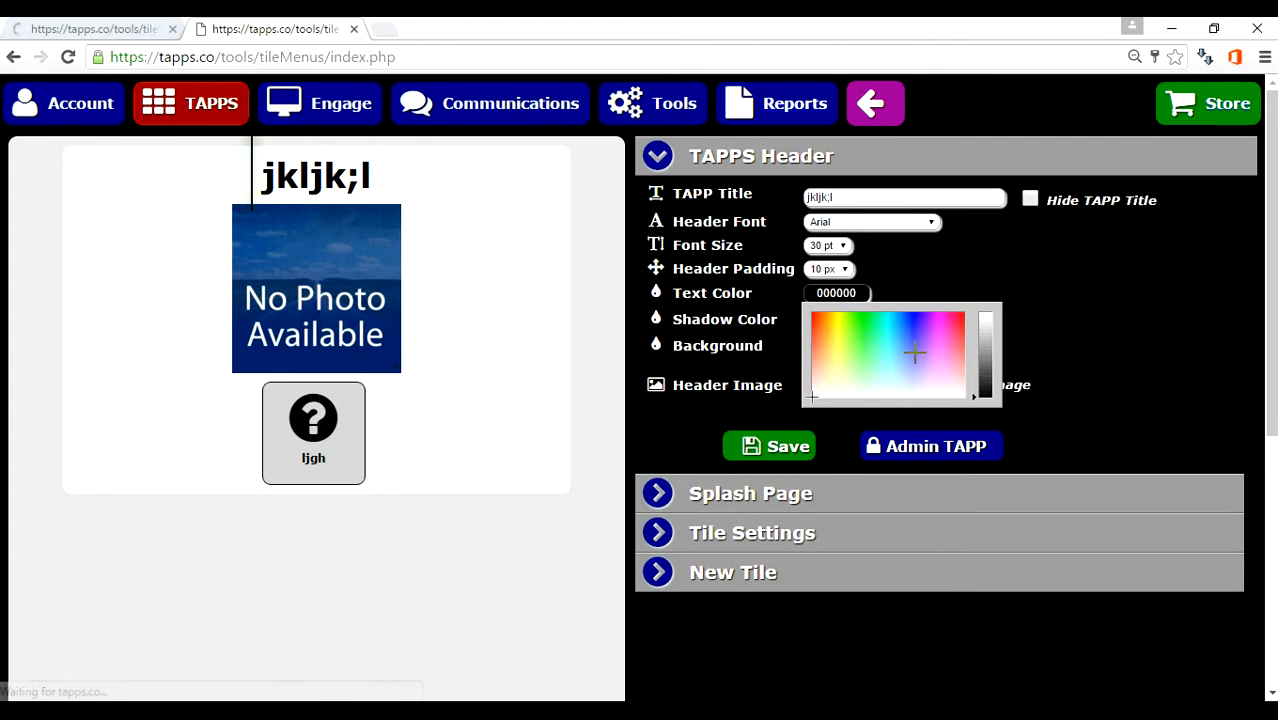
click(853, 322)
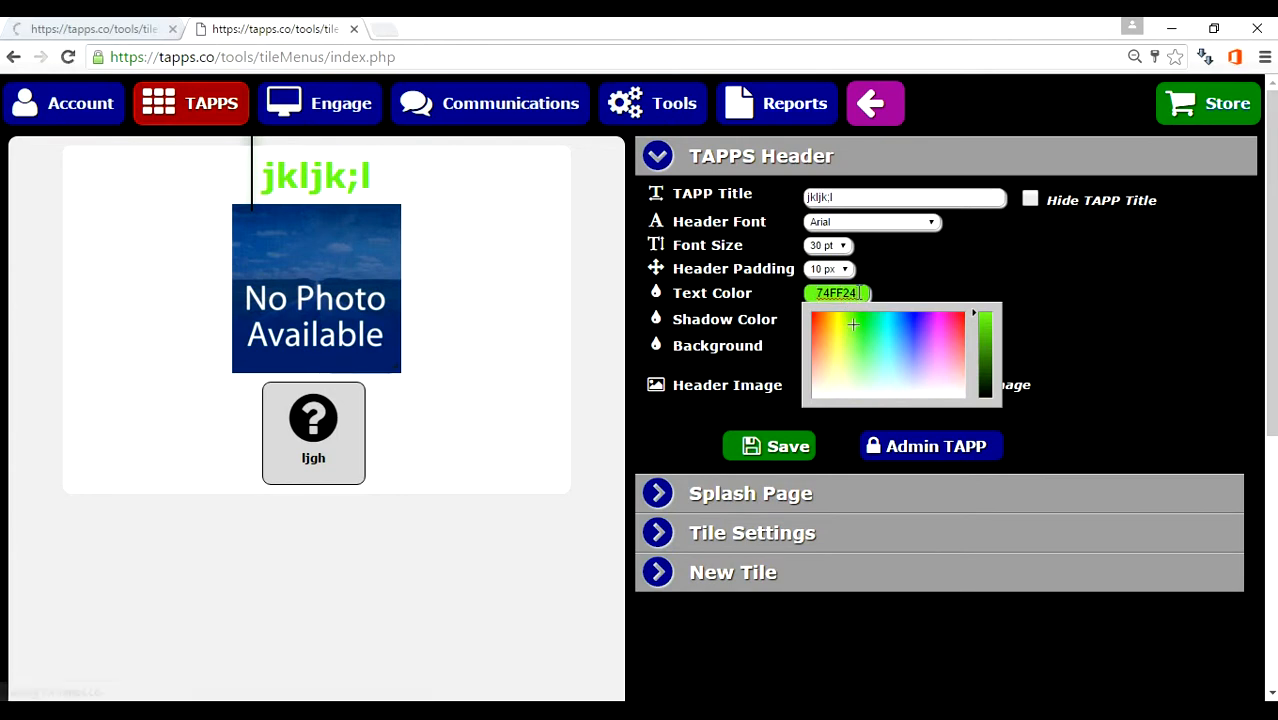
click(897, 255)
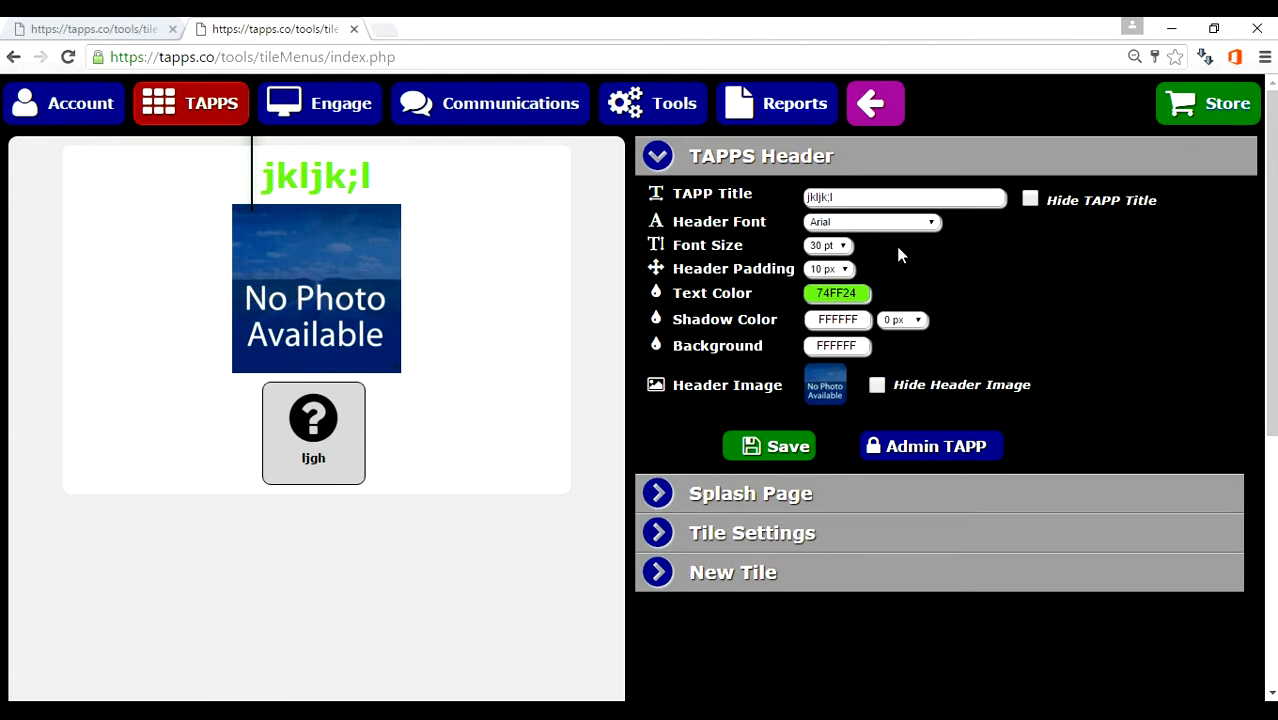
click(852, 345)
click(817, 369)
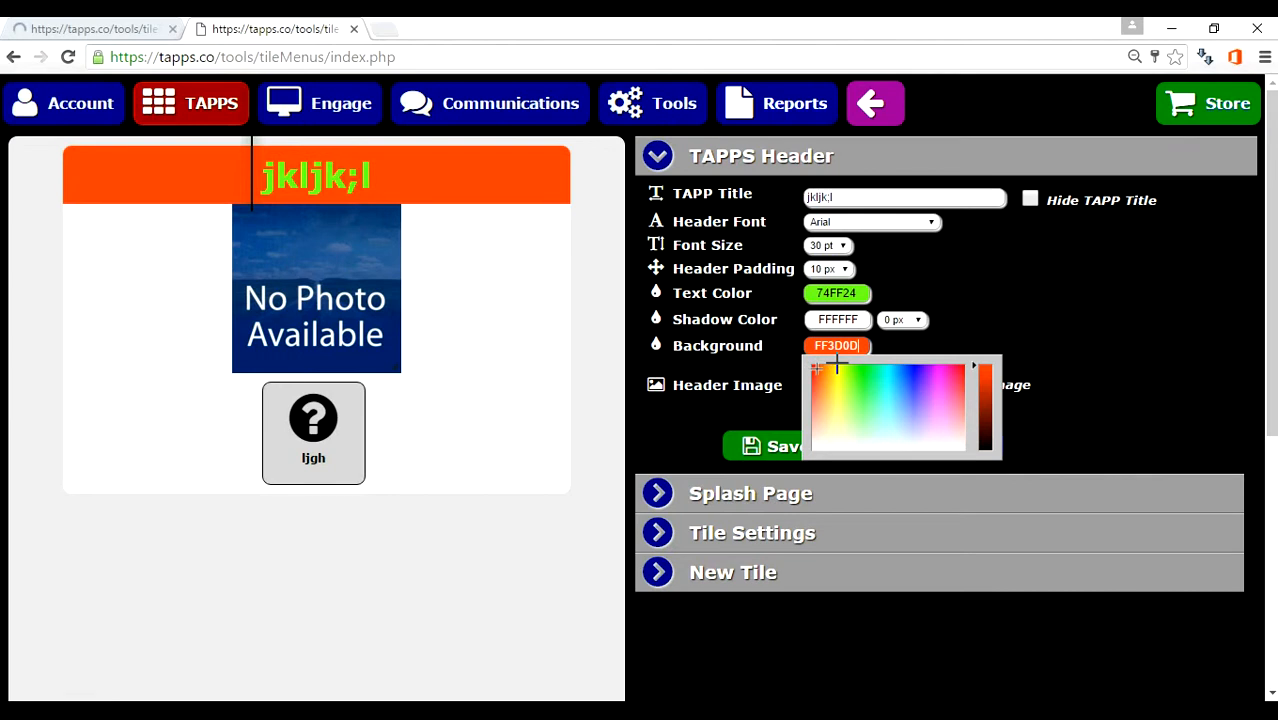
click(1020, 333)
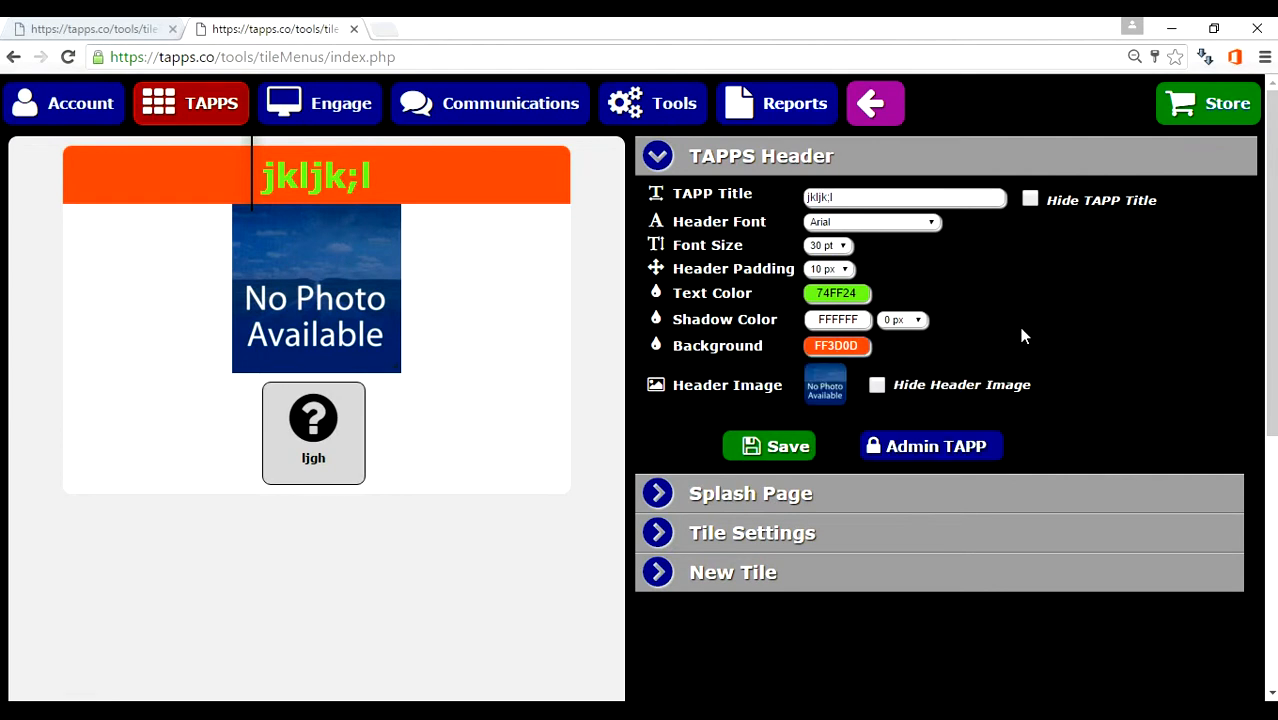
Open the header image chooser, look over the file upload options and return to the account's own images
click(826, 392)
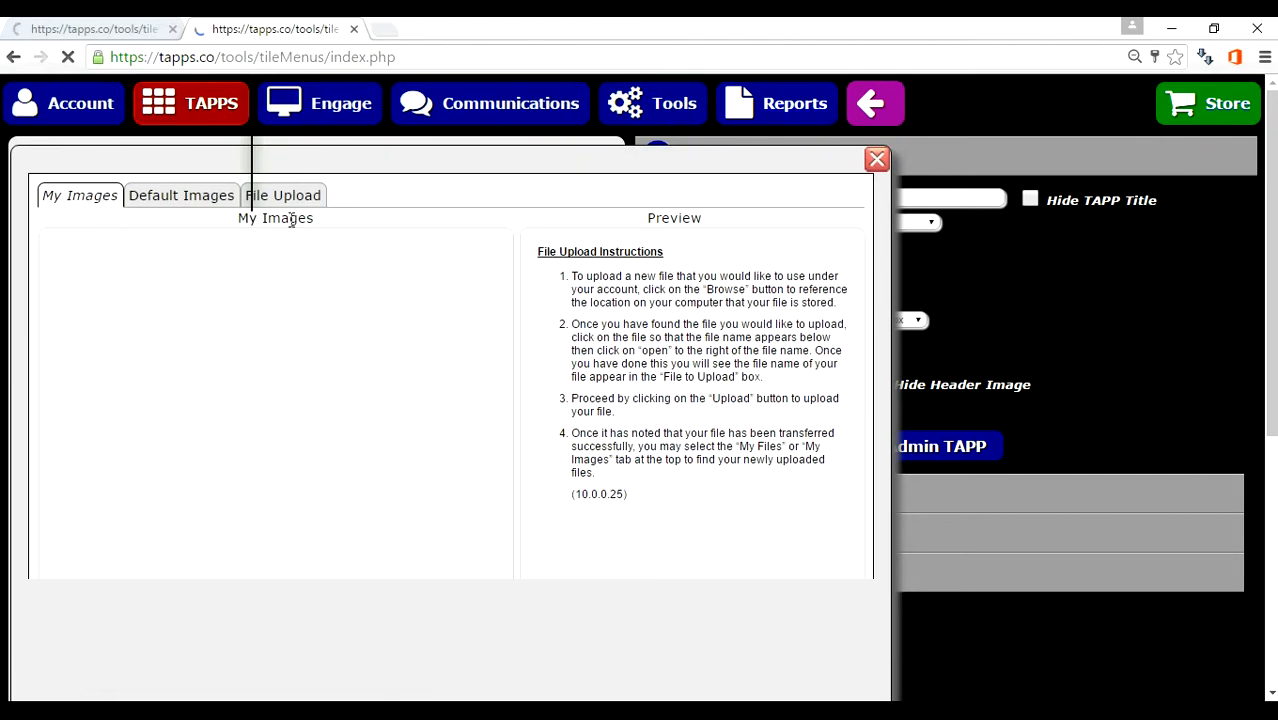
click(287, 199)
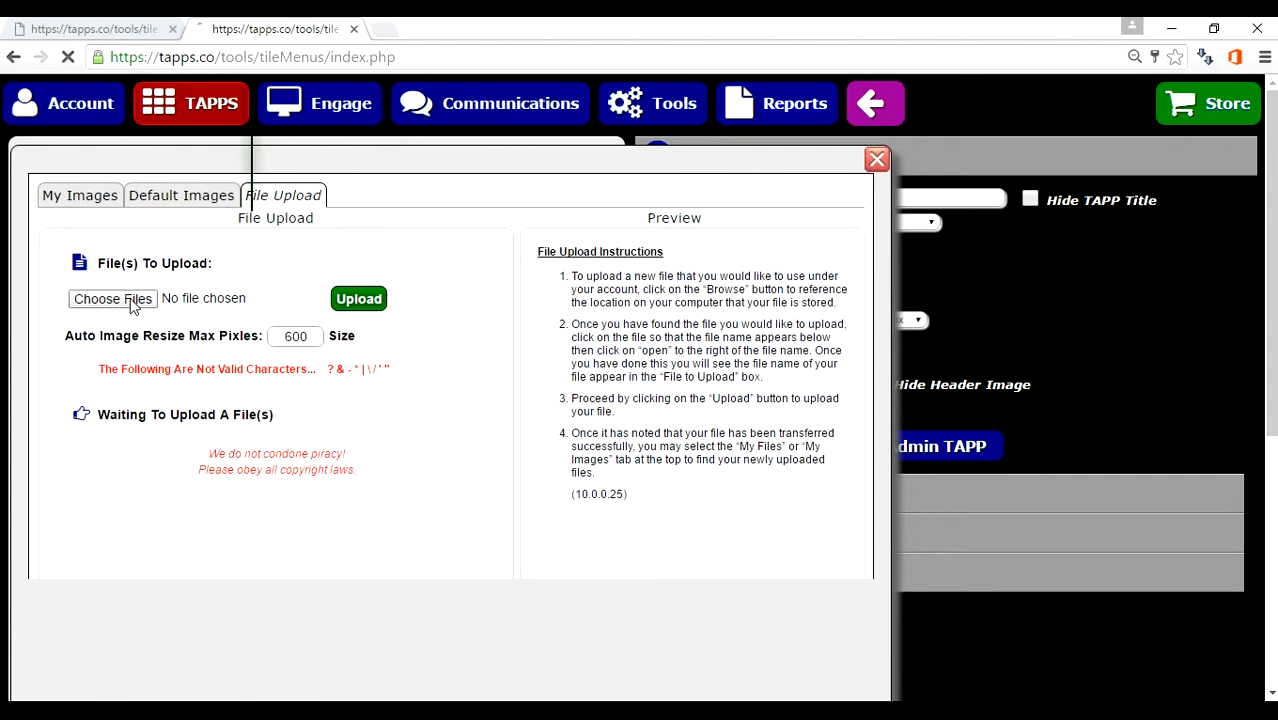
click(360, 299)
click(90, 199)
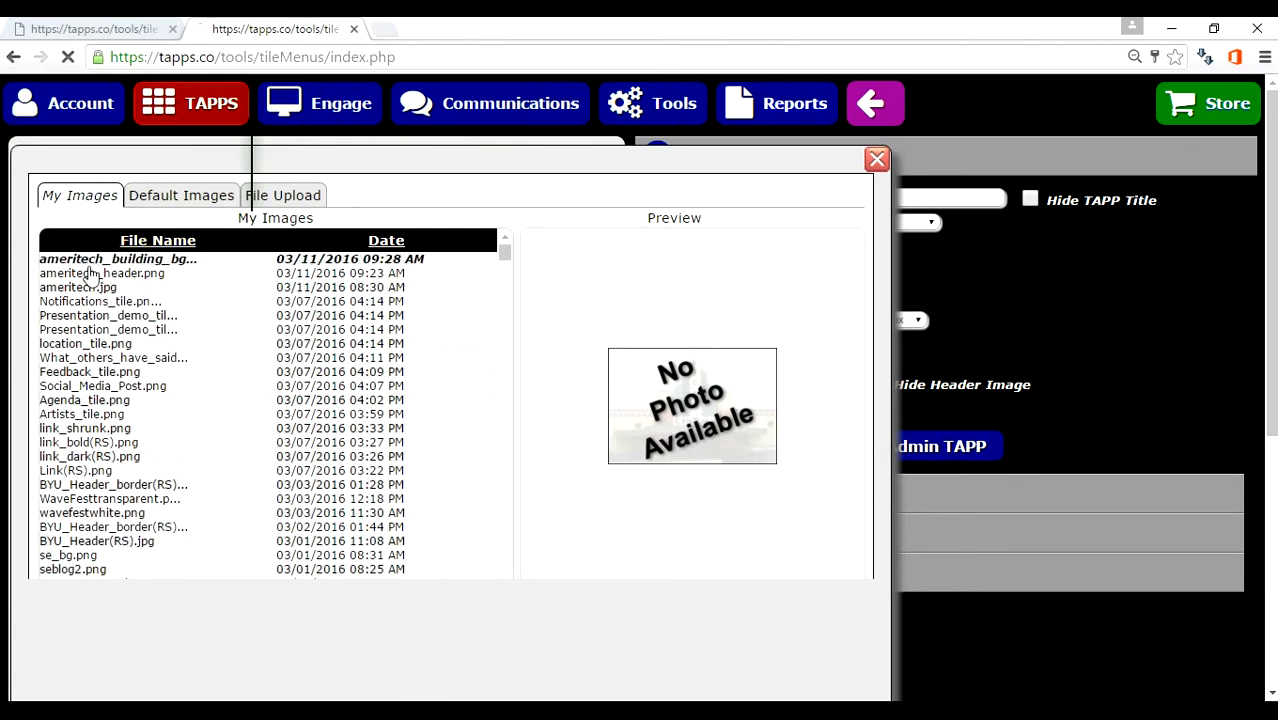
Preview the ameritech_building_bg image and select it as the header image
right_click(107, 262)
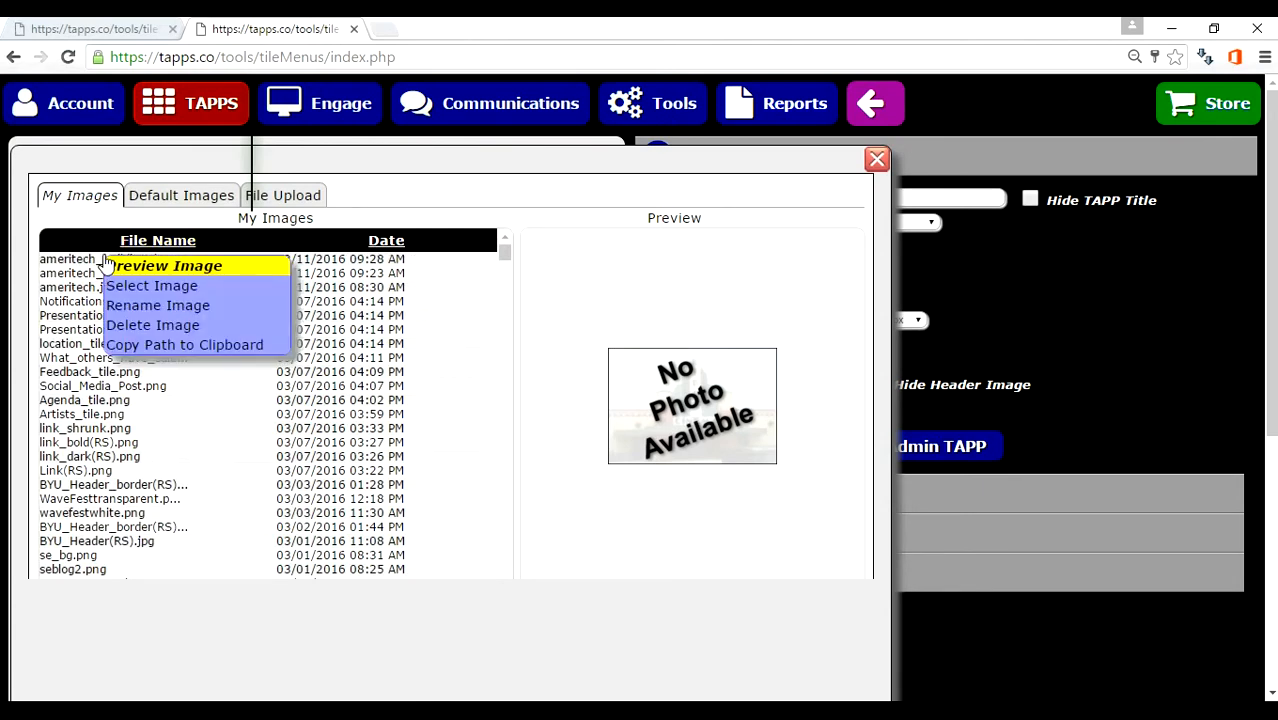
click(163, 266)
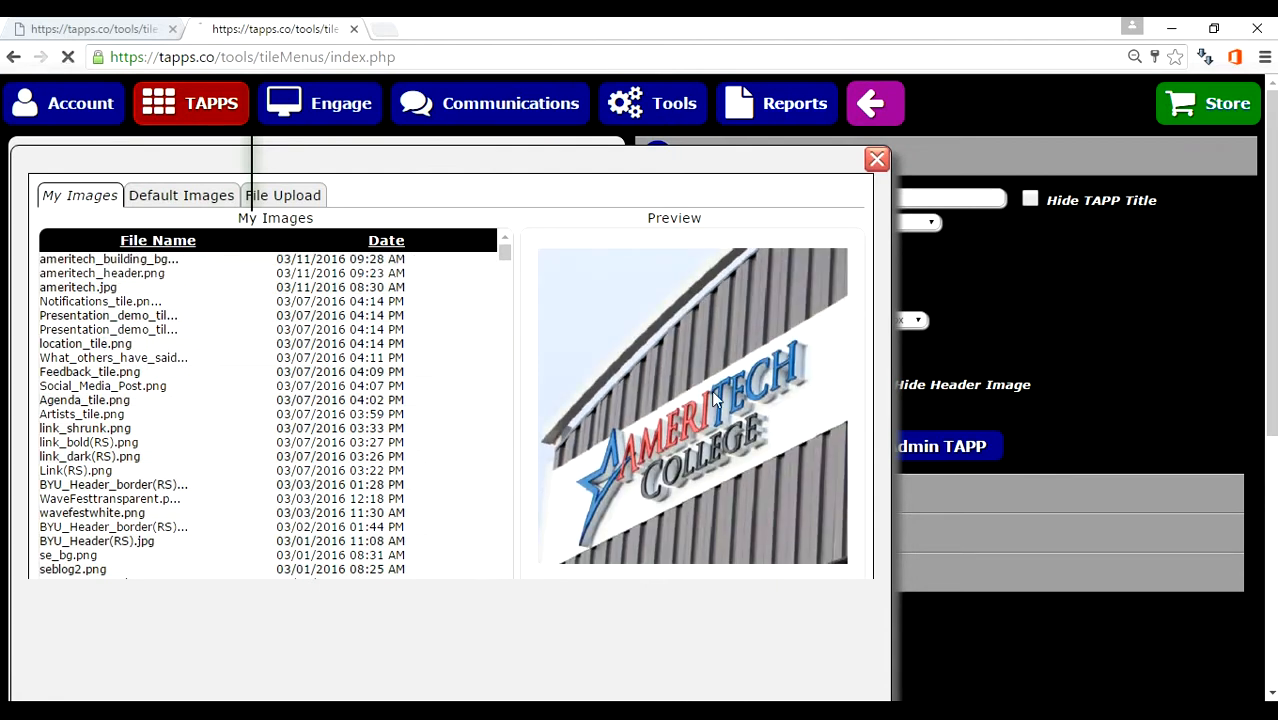
right_click(135, 263)
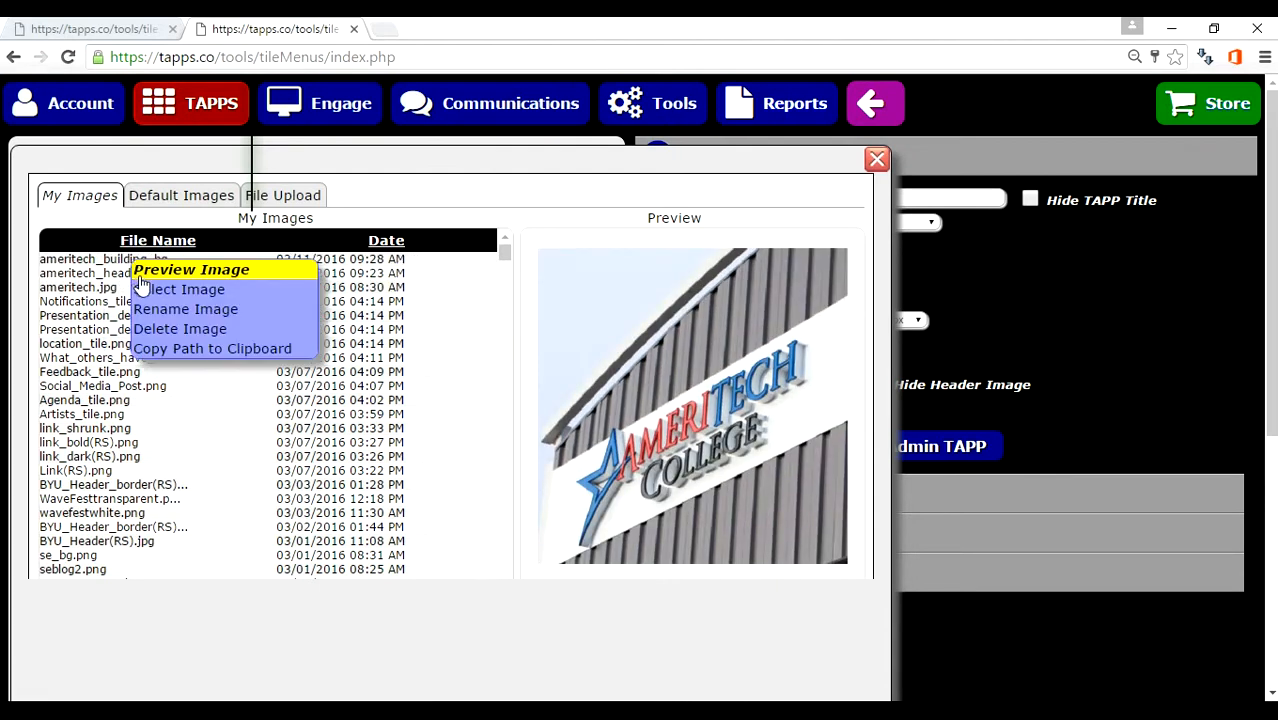
click(193, 290)
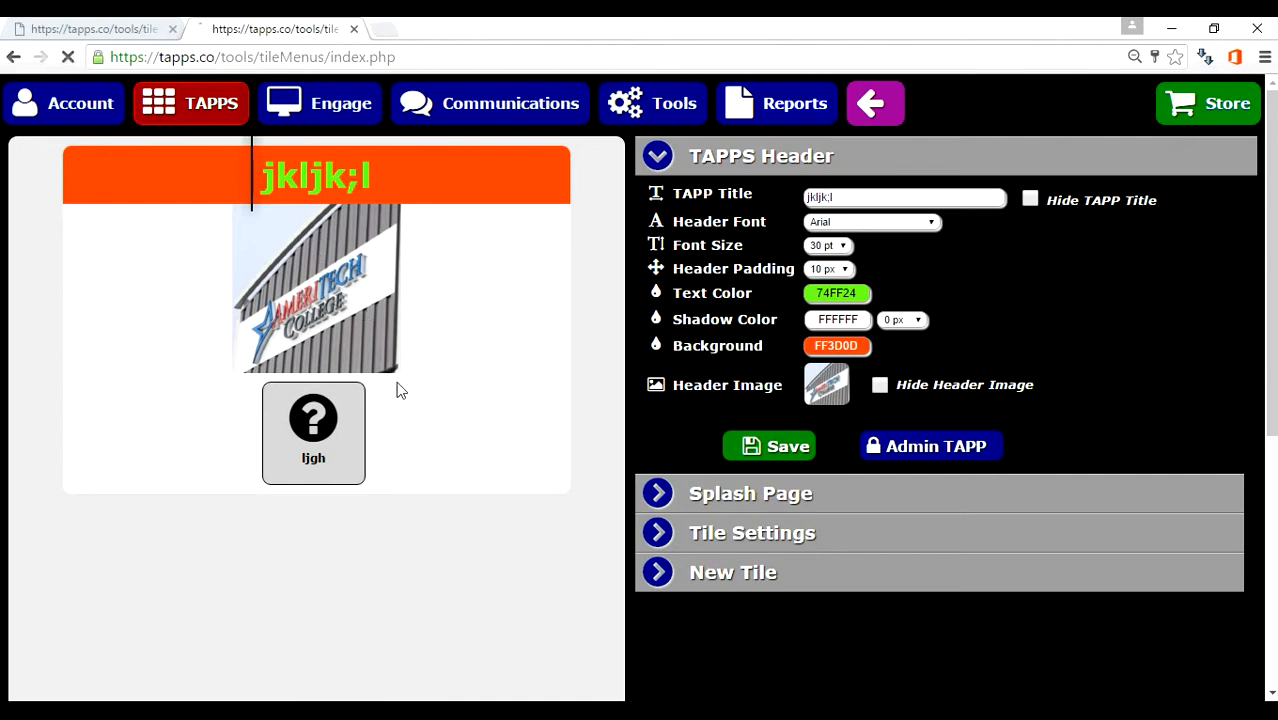
Widen the header image in the TAPP preview and save the header settings
drag(393, 368, 465, 381)
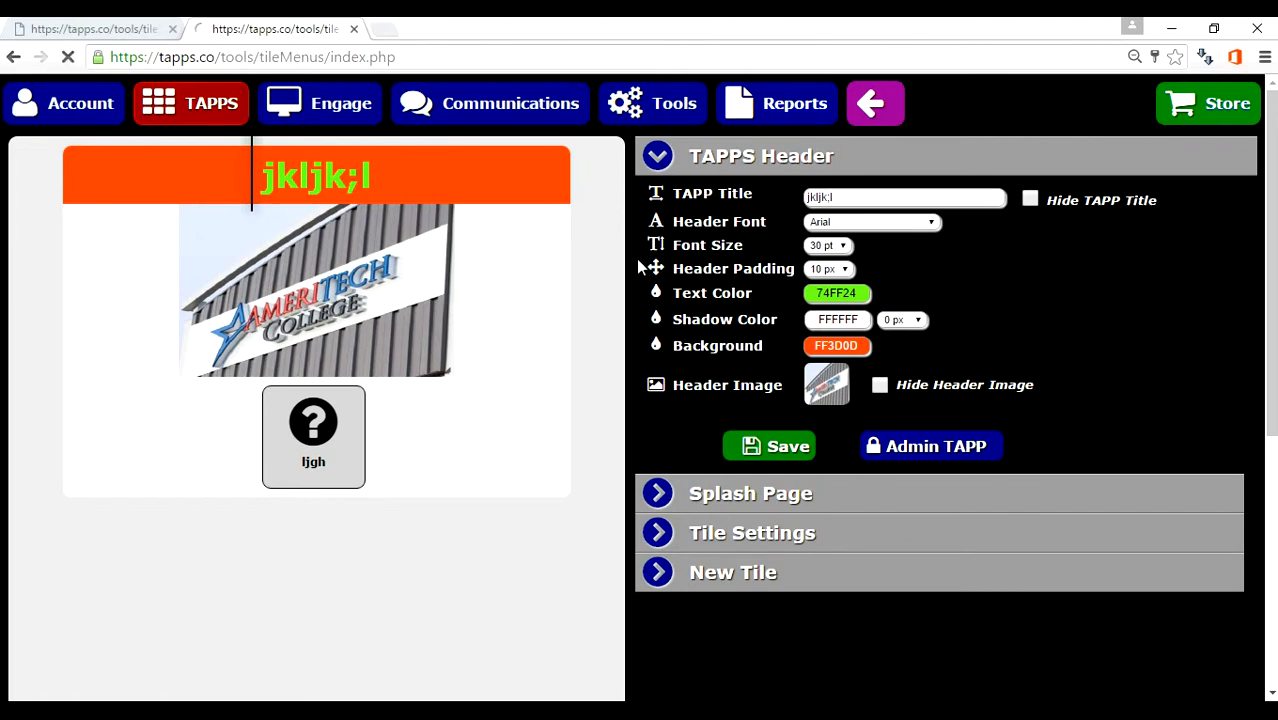
click(786, 448)
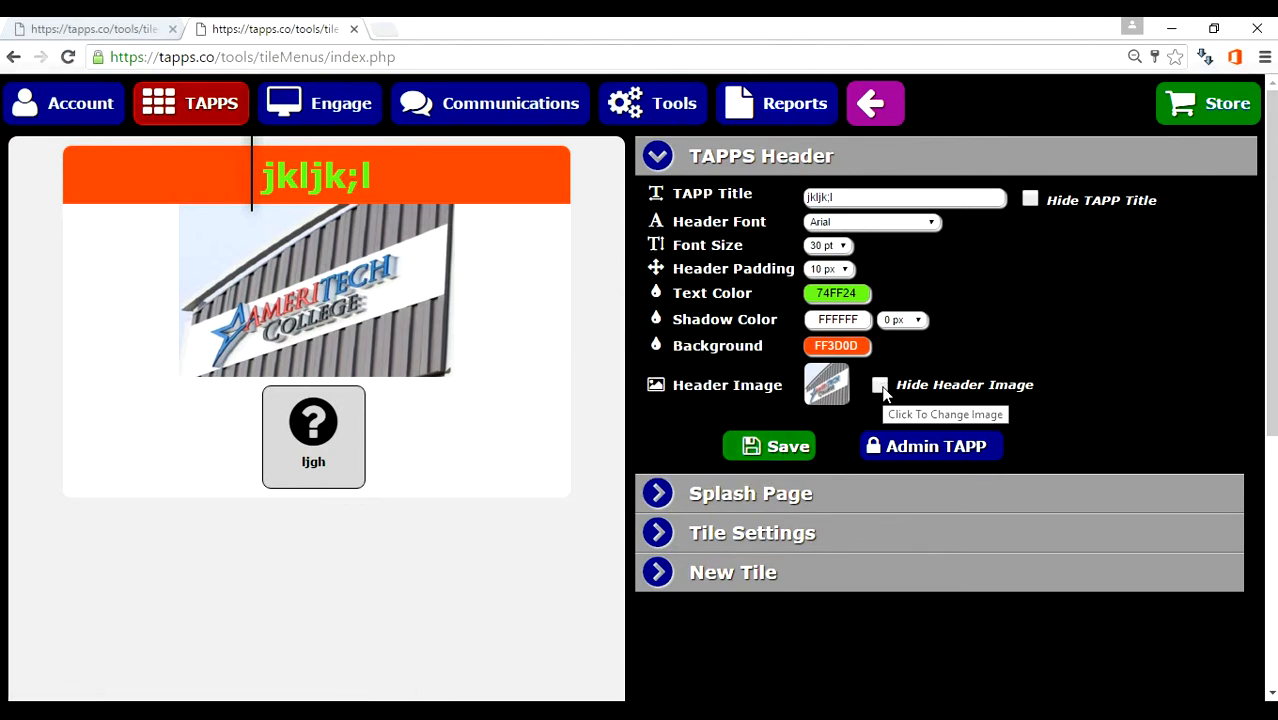
Hide the header image, and look at the Splash Page editor before collapsing that section
click(881, 390)
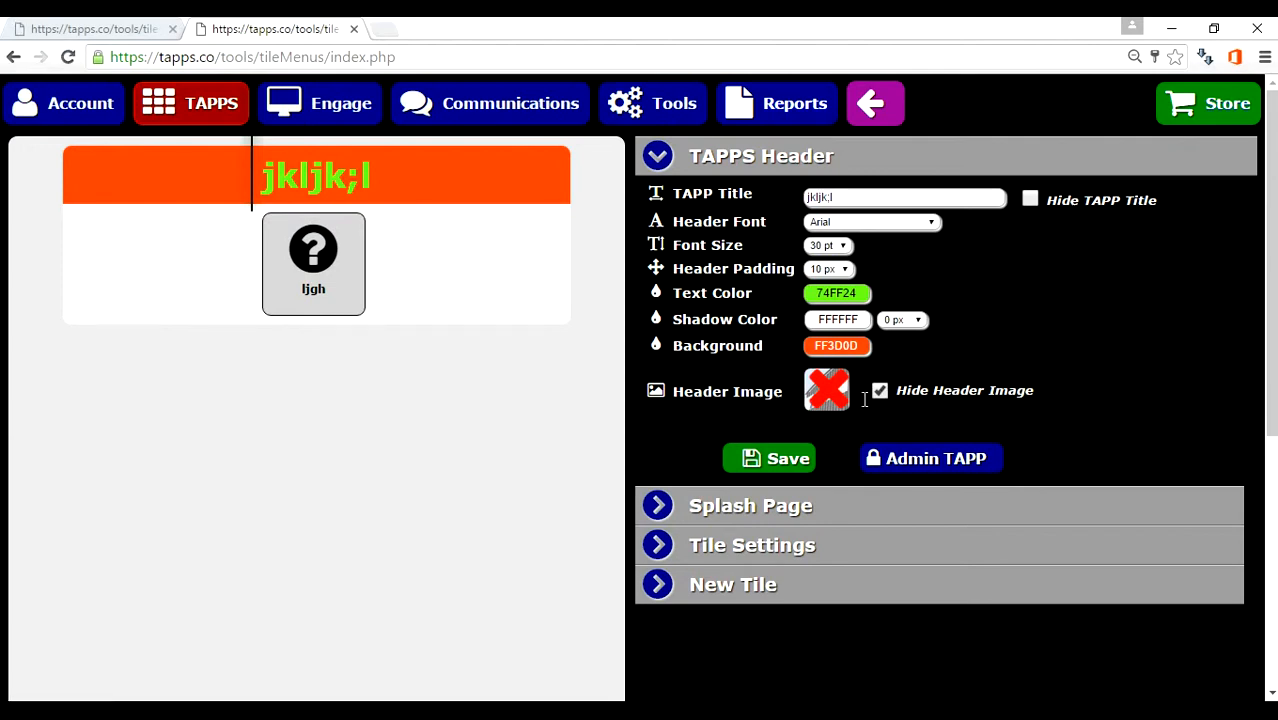
click(691, 506)
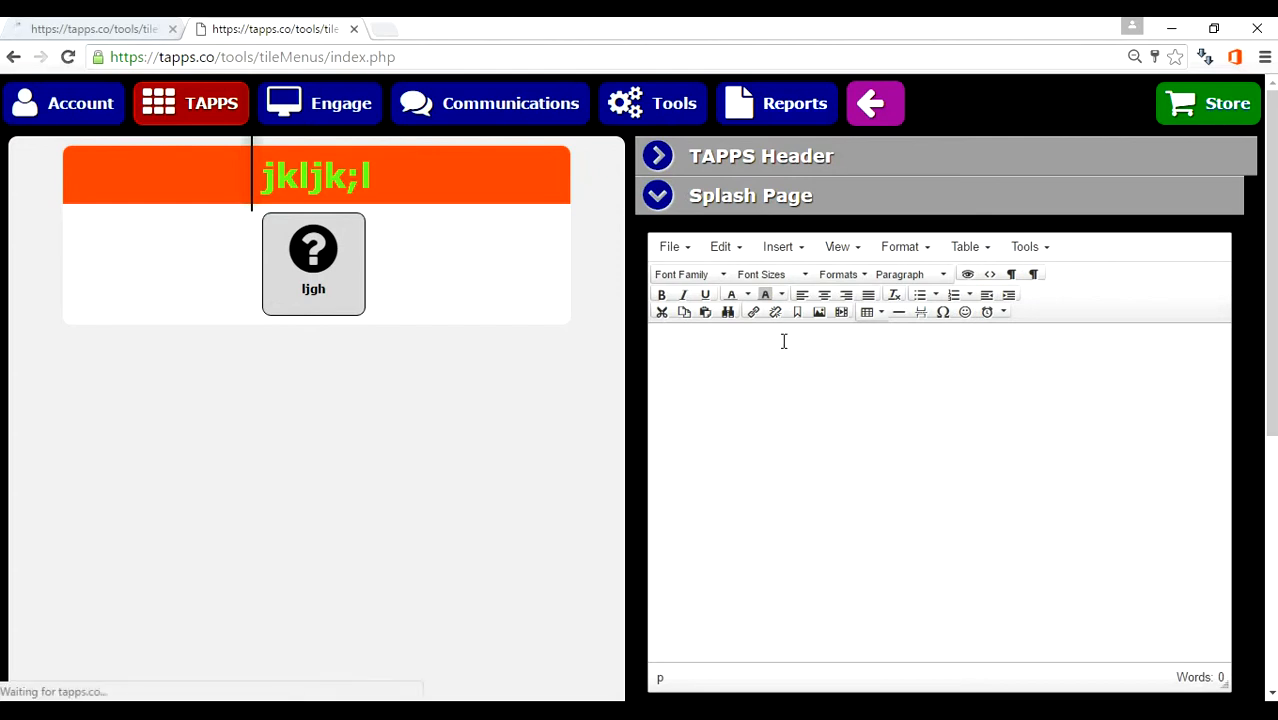
click(659, 200)
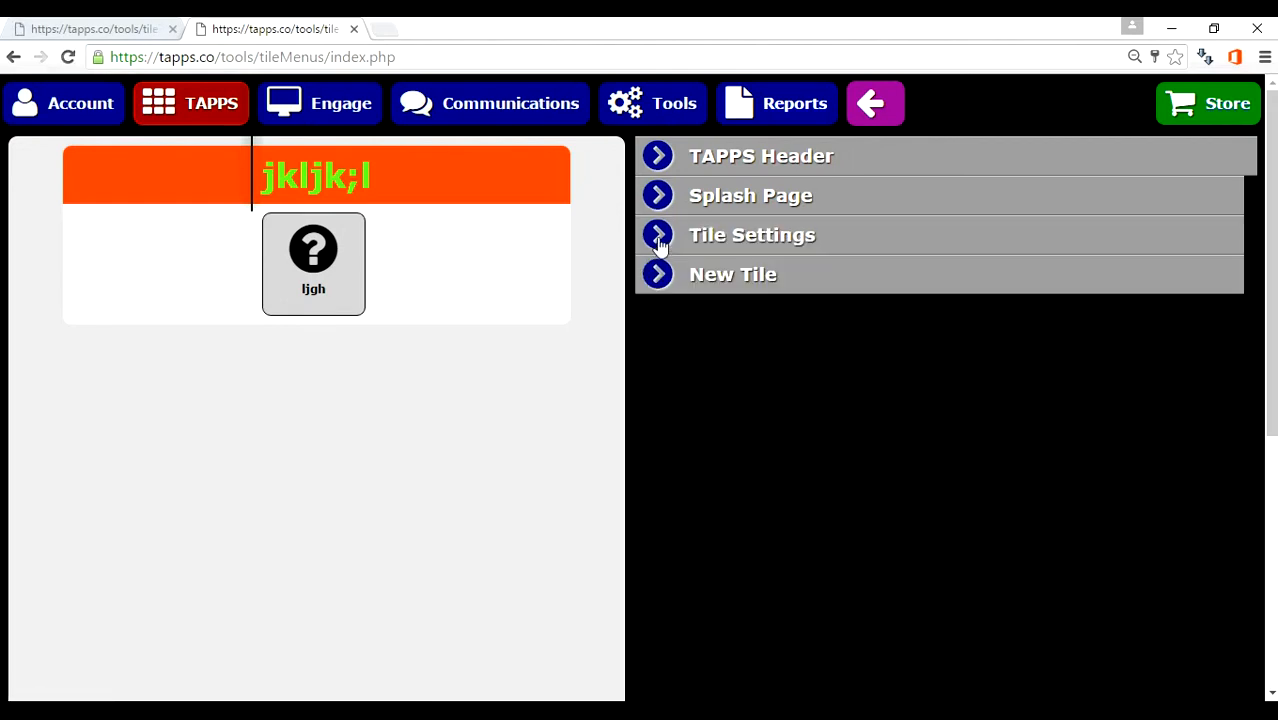
Set the background color in Tile Settings to yellow-green CFFF0F
click(659, 238)
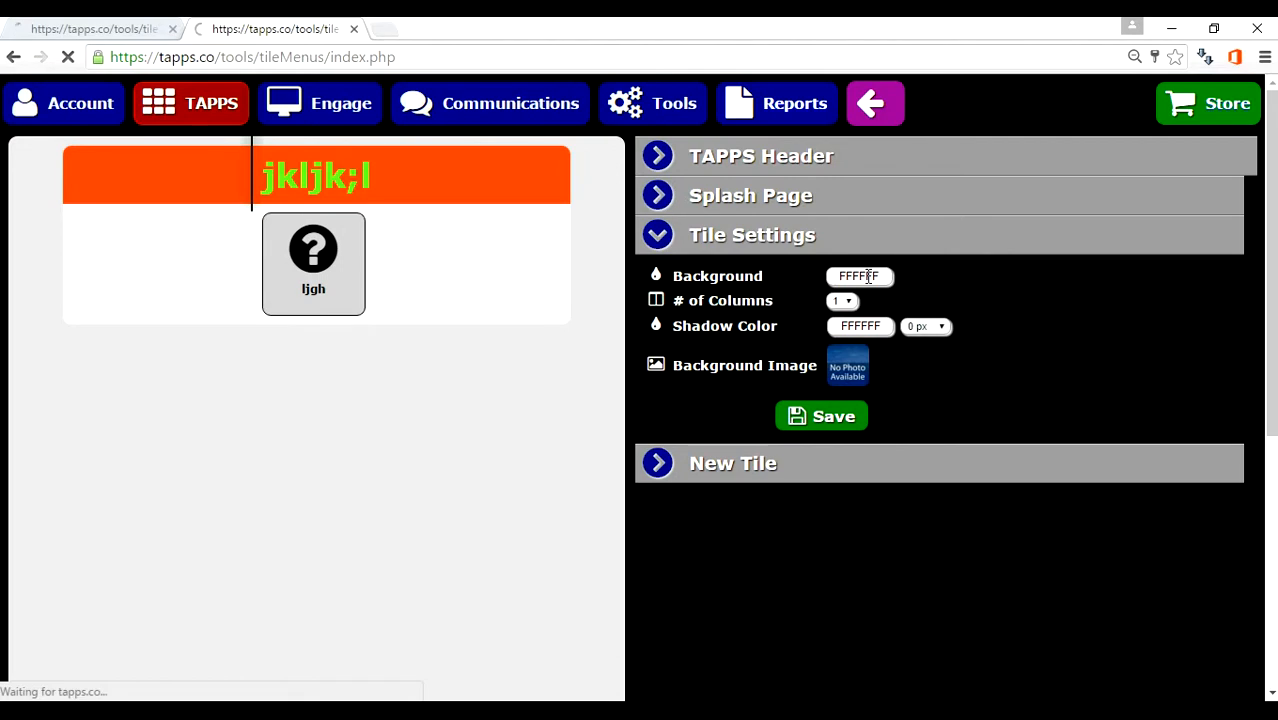
click(859, 276)
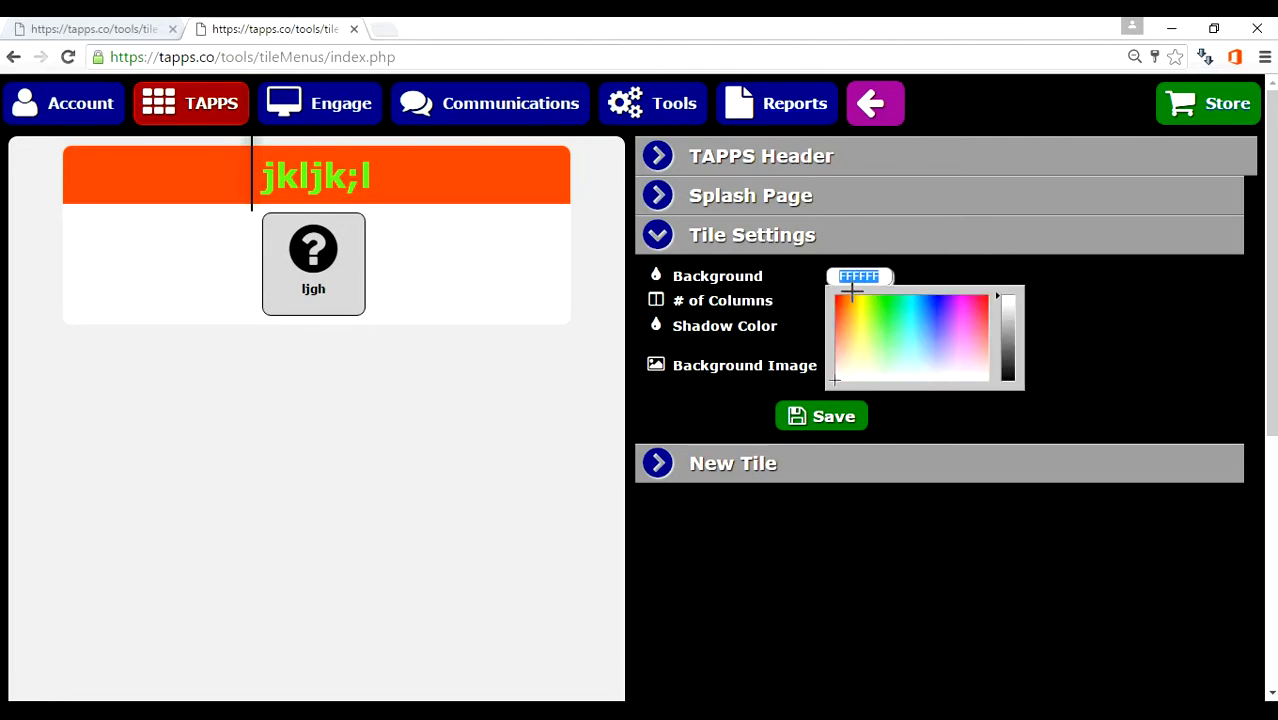
click(865, 300)
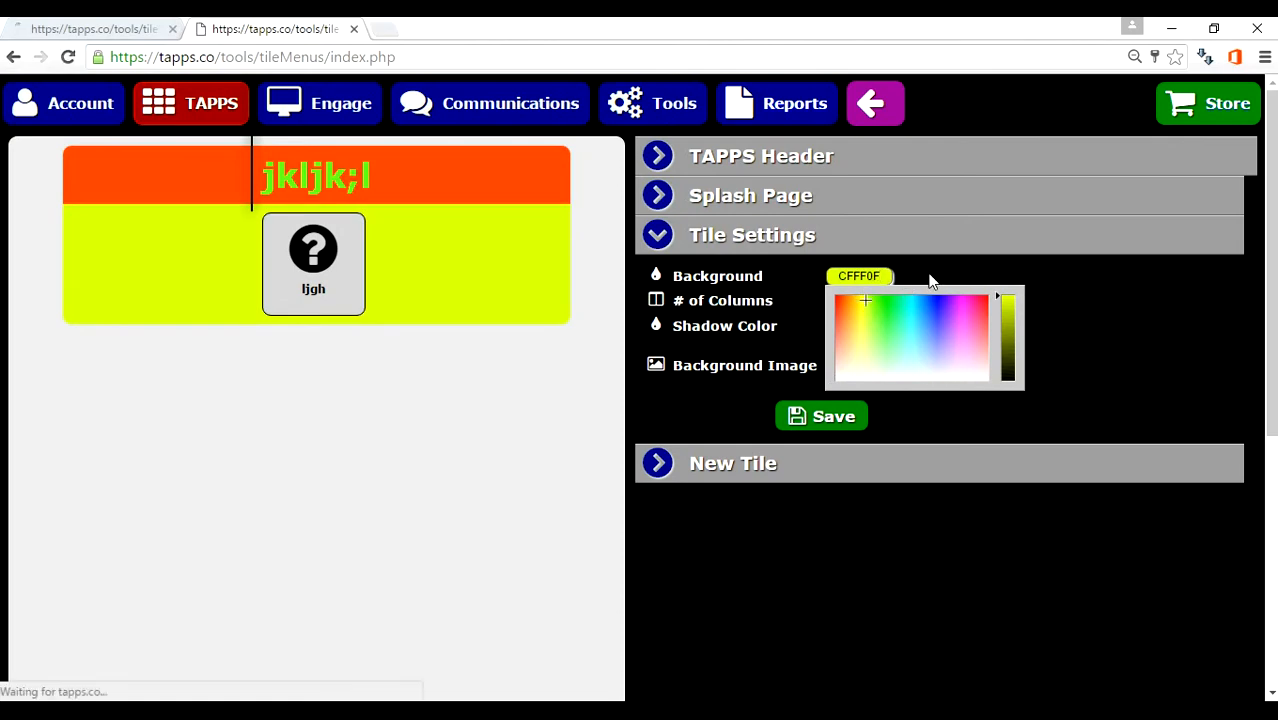
click(929, 281)
Check the column-count choices and the background image setting, keep one column, and save the tile settings
click(852, 303)
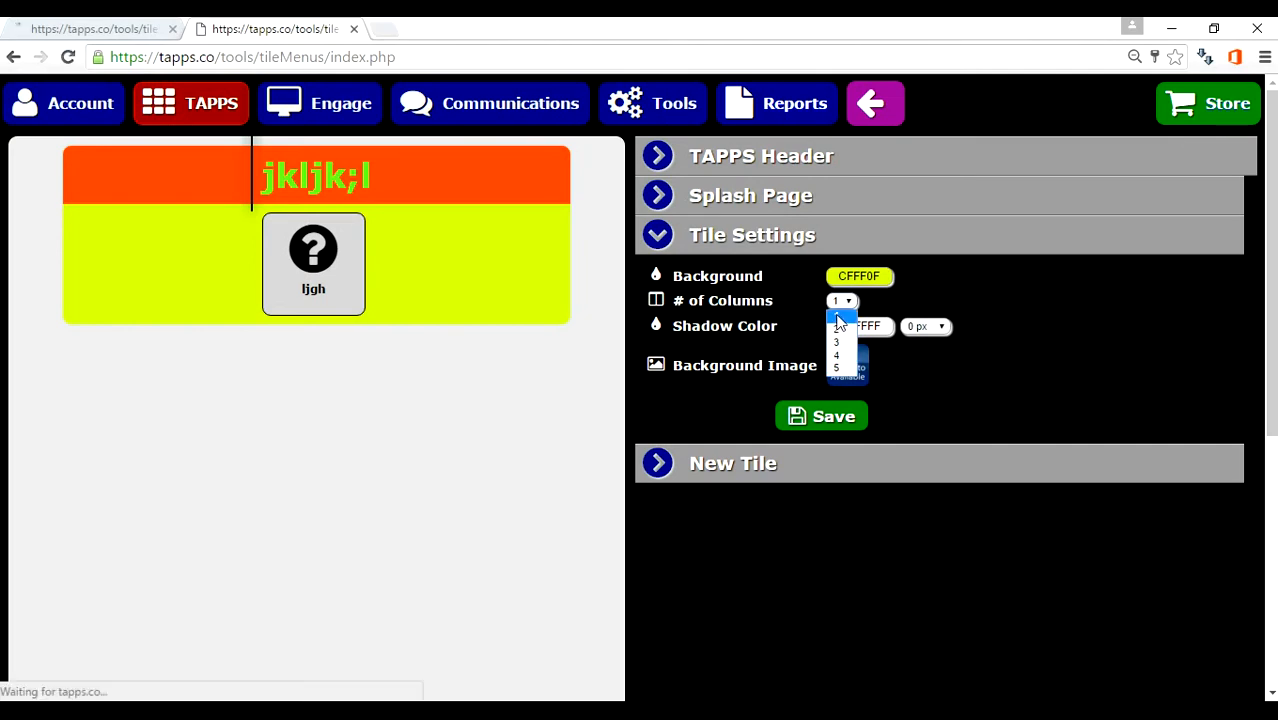
click(910, 372)
click(848, 368)
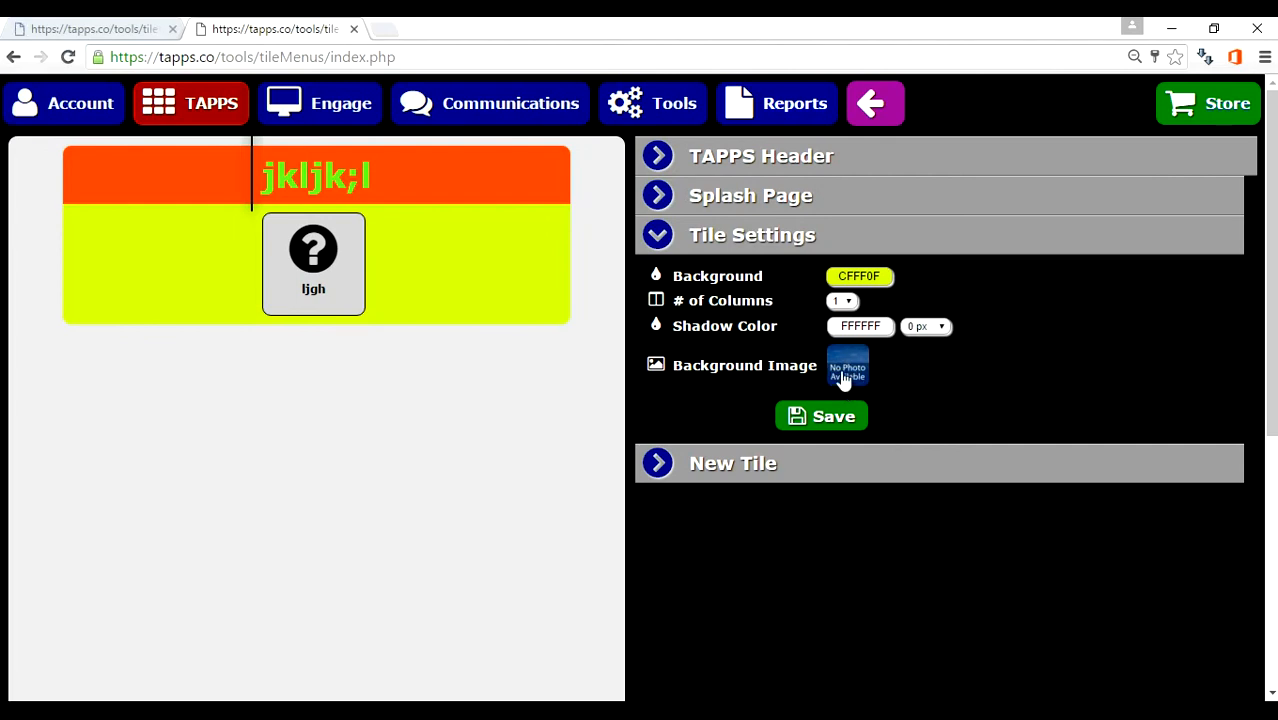
click(837, 427)
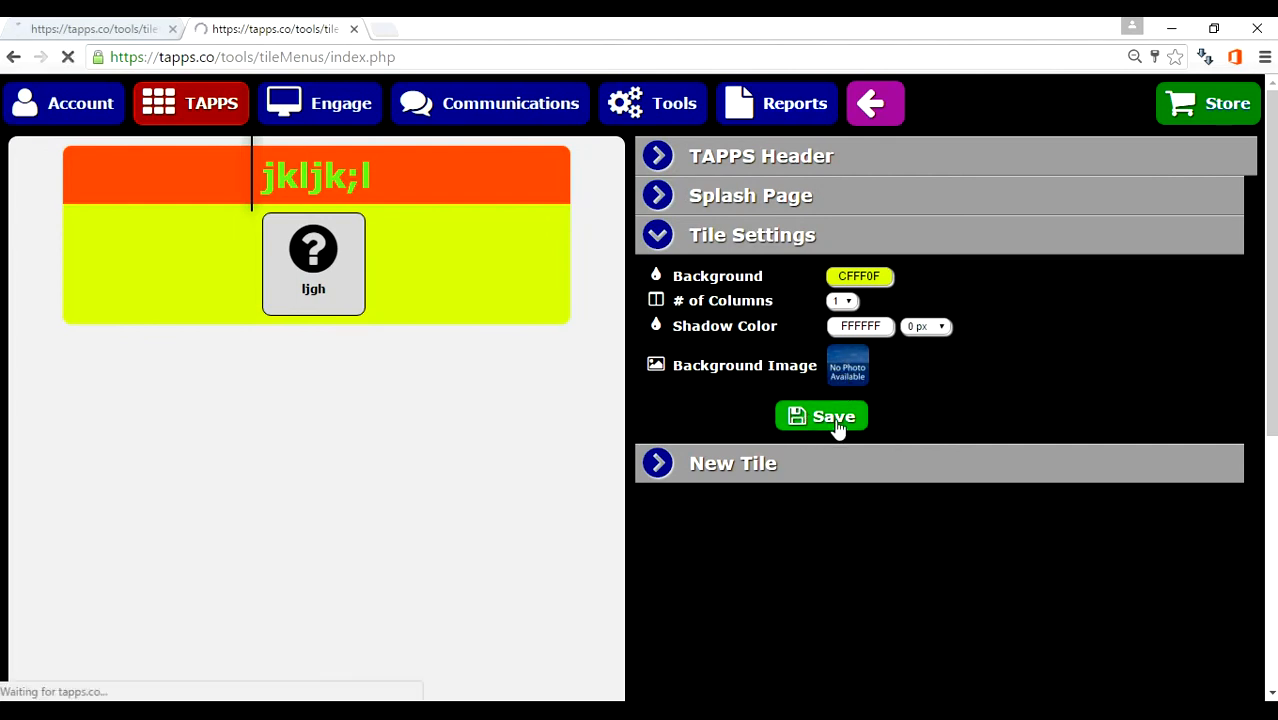
Expand the New Tile section and look over the available tile types
click(711, 462)
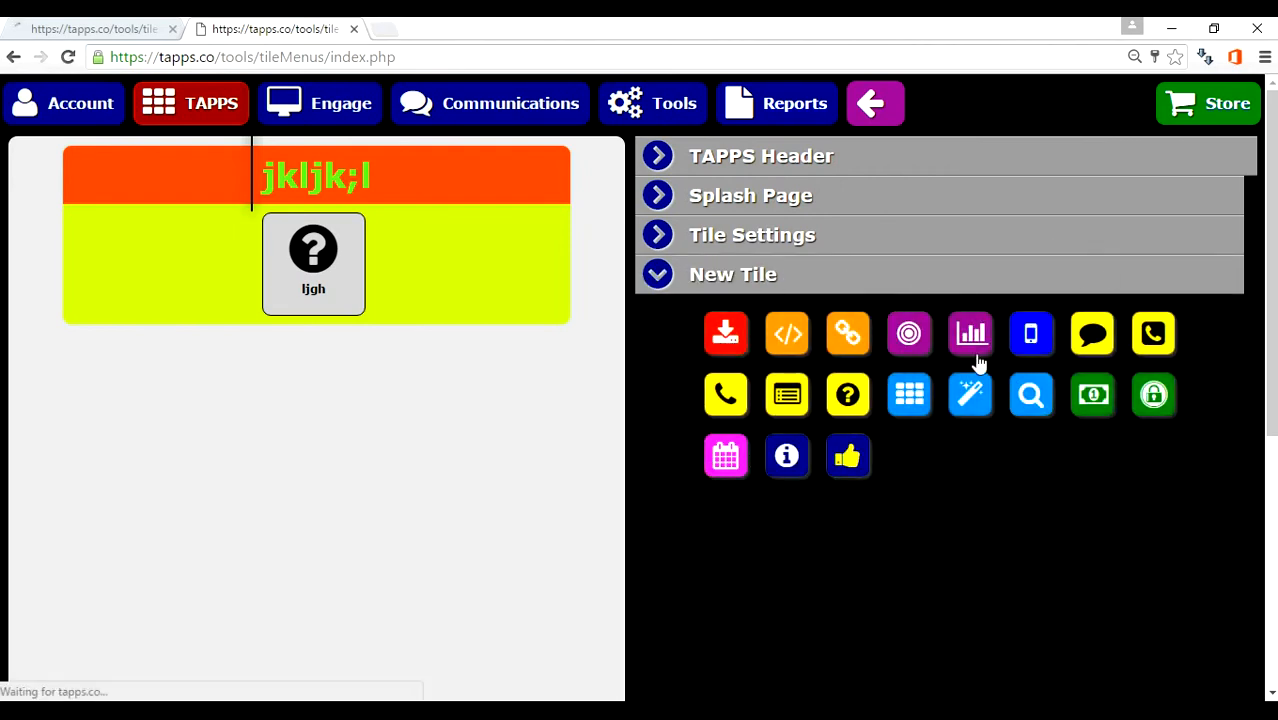
click(845, 455)
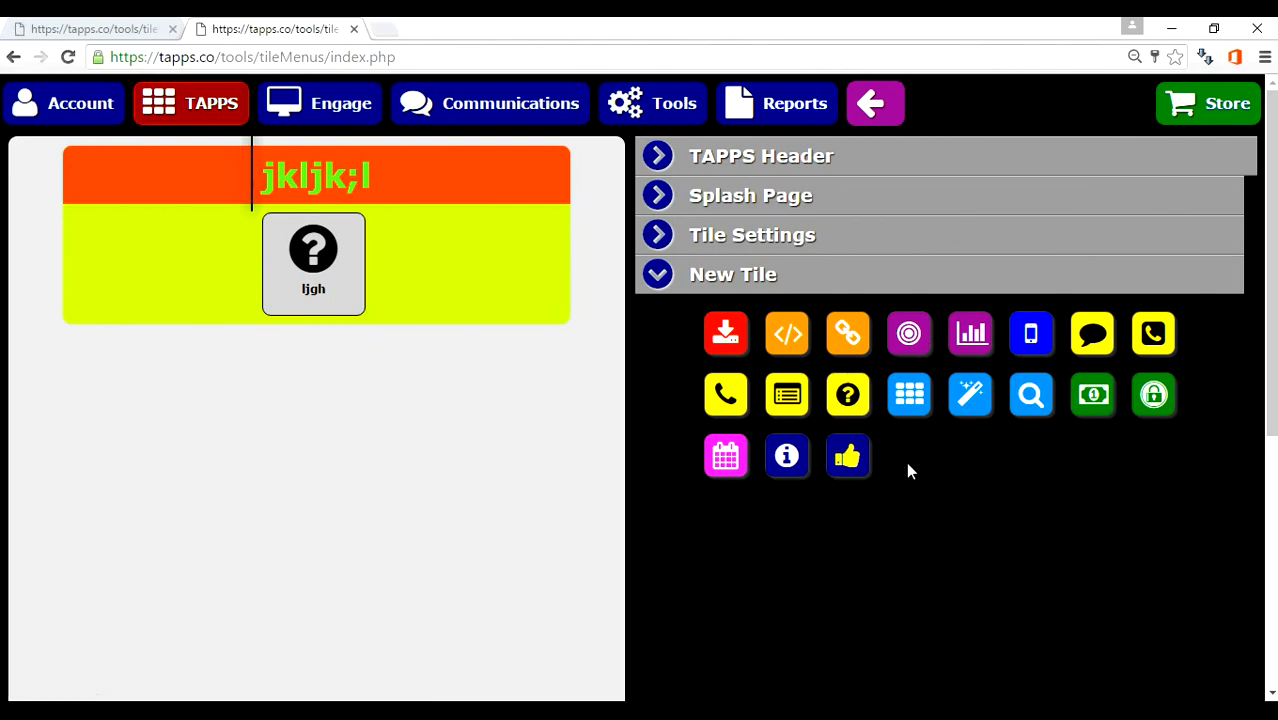